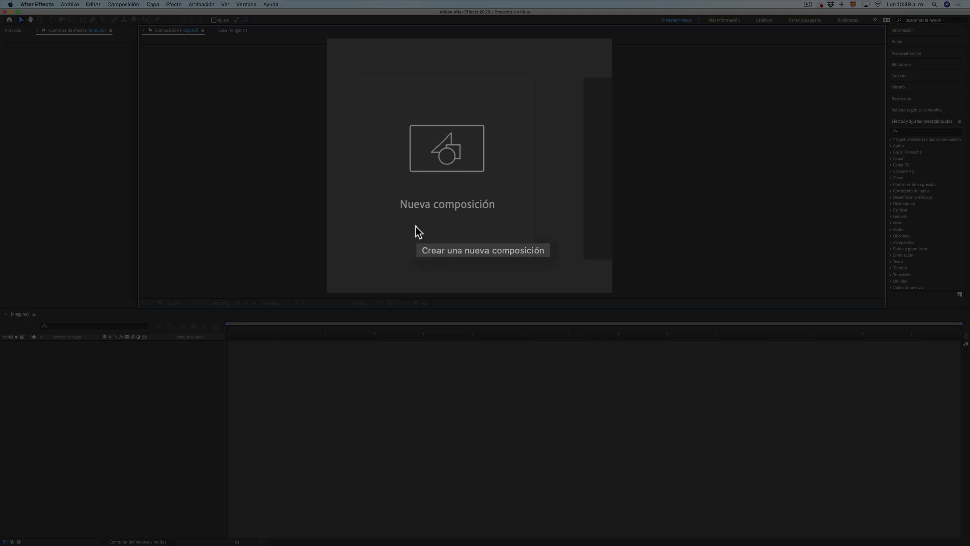
# Create composition GENERAL: HDTV 1080 29,97, square pixels, full resolution, 0;00;10;00 duration
pyautogui.click(416, 227)
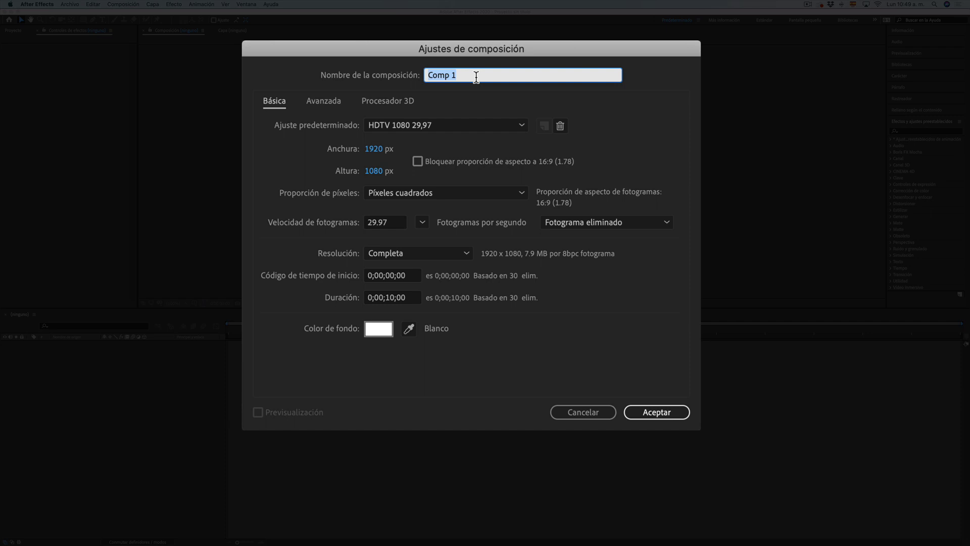
pyautogui.write('GENERAL')
pyautogui.click(436, 124)
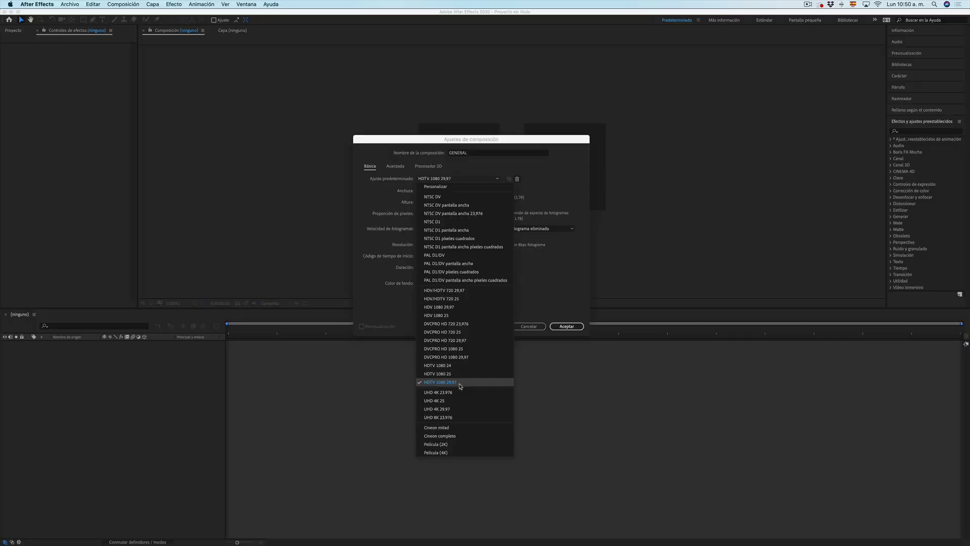
pyautogui.click(459, 383)
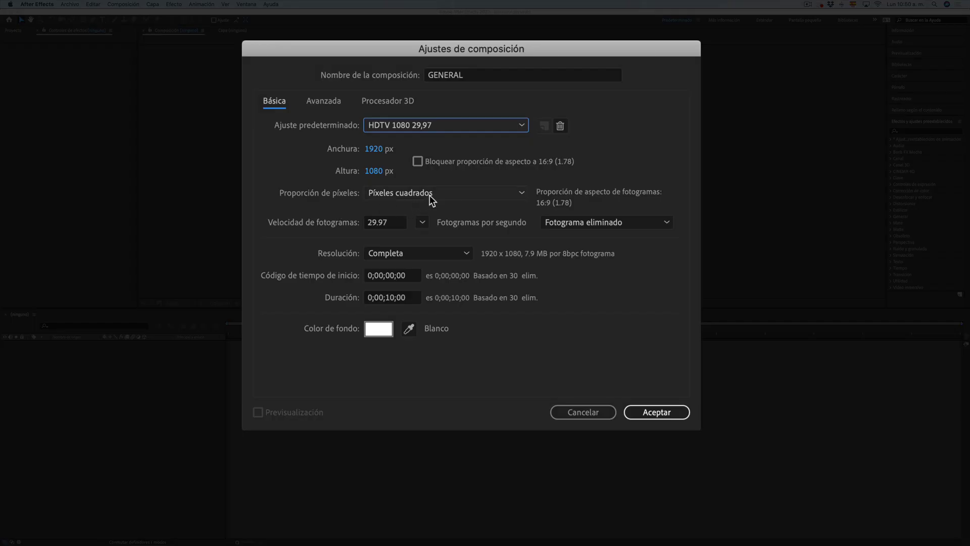
pyautogui.click(429, 194)
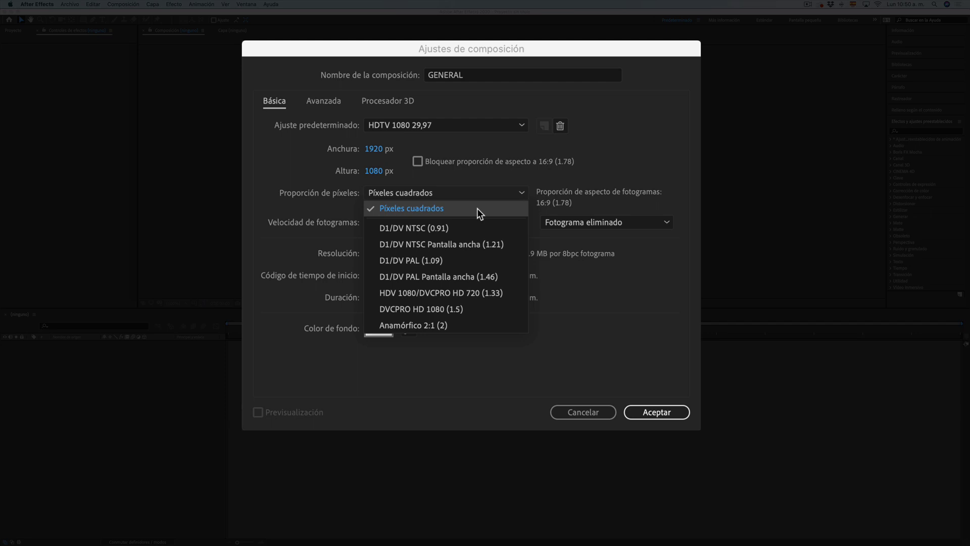
pyautogui.click(451, 197)
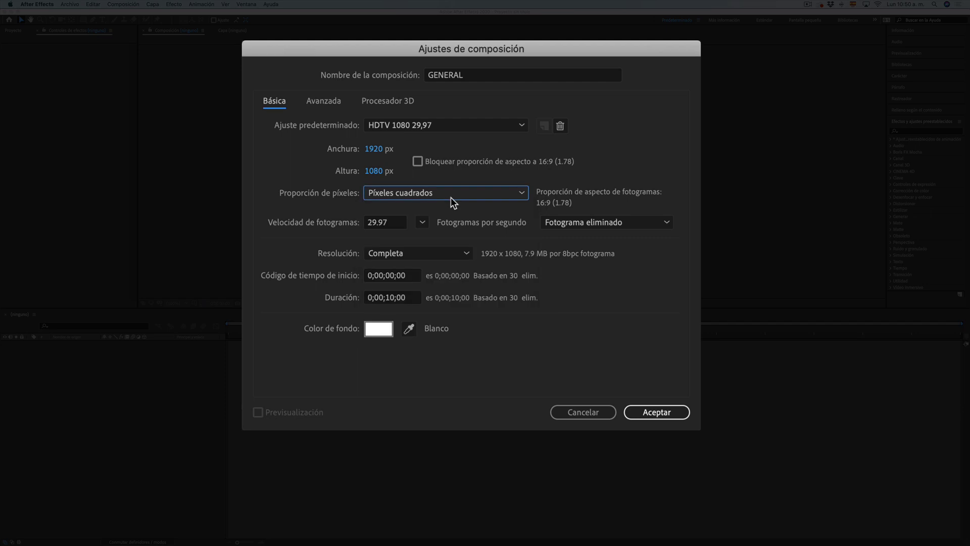
pyautogui.click(384, 254)
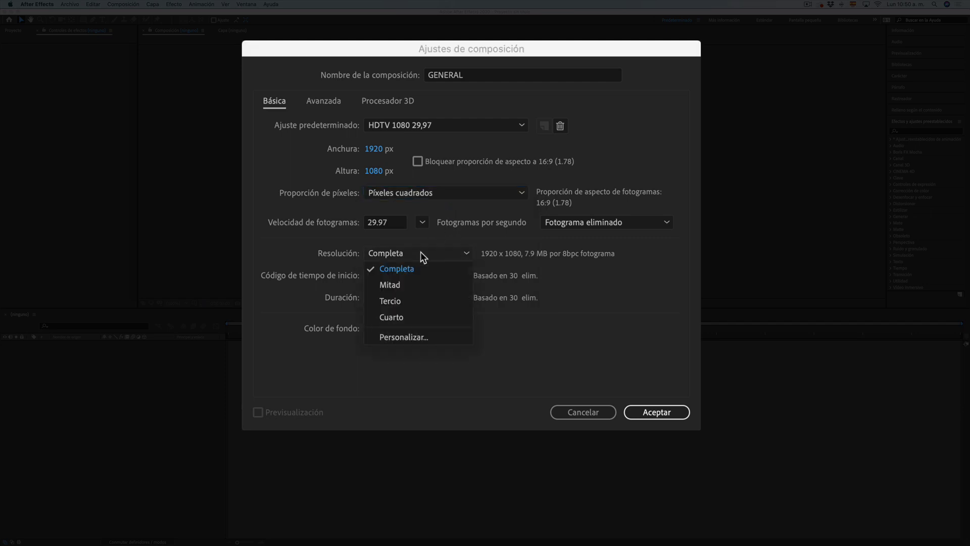
pyautogui.click(418, 269)
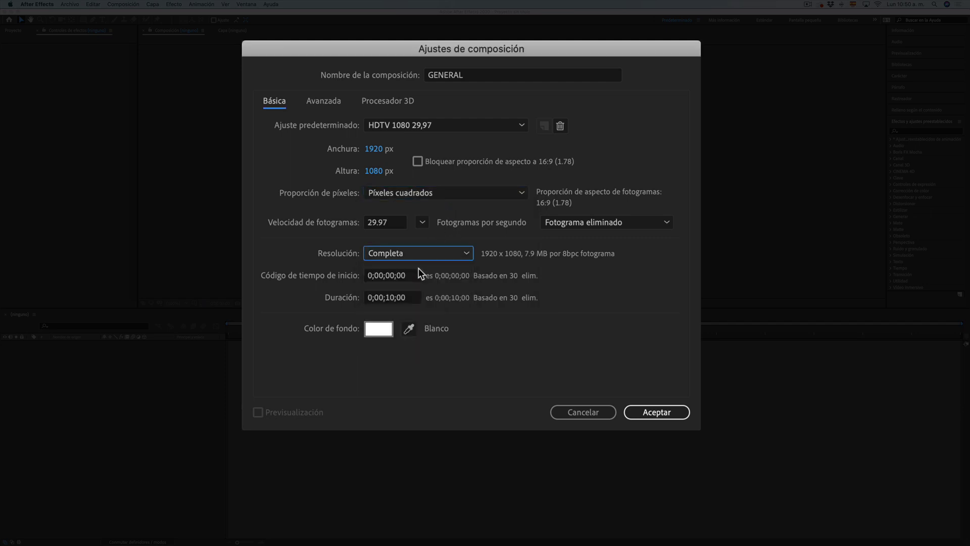
pyautogui.doubleClick(391, 298)
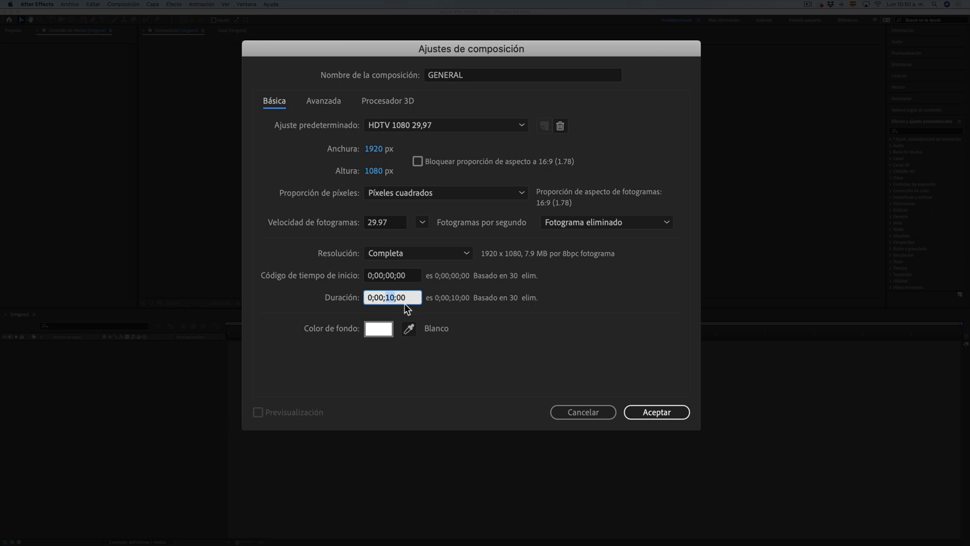
pyautogui.click(411, 297)
pyautogui.click(652, 417)
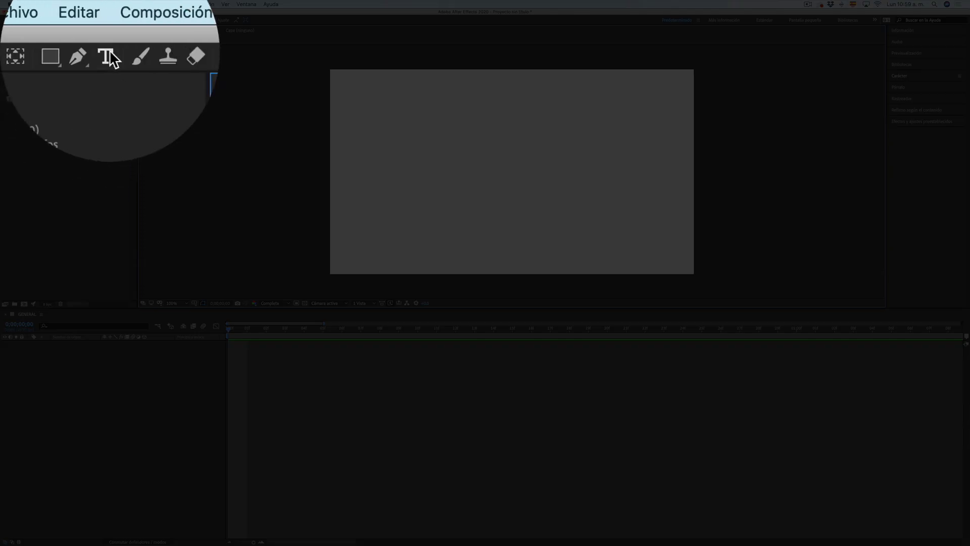
# Add a paragraph text box near the top centre reading ANIMACIÓN and select its text
pyautogui.click(102, 19)
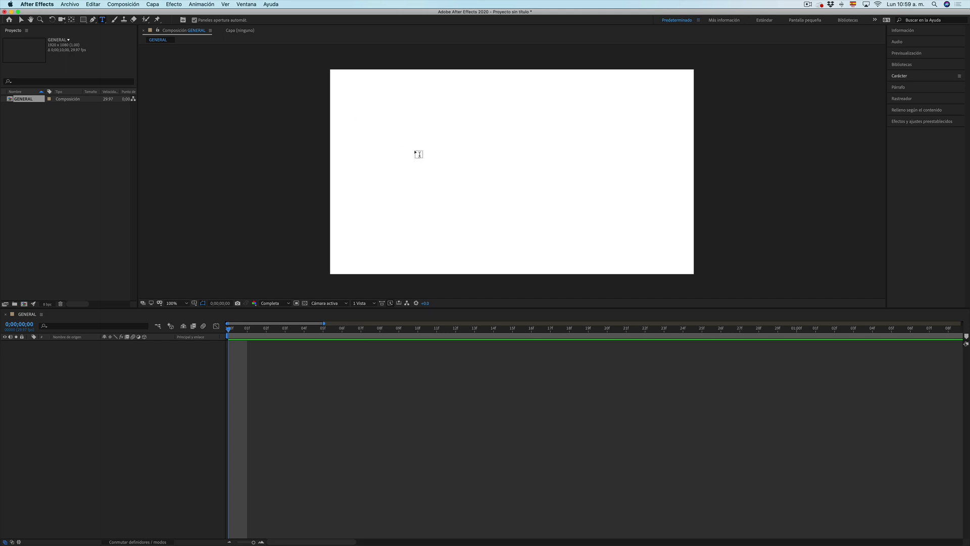
pyautogui.moveTo(407, 135)
pyautogui.mouseDown()
pyautogui.moveTo(517, 176)
pyautogui.moveTo(620, 186)
pyautogui.mouseUp()
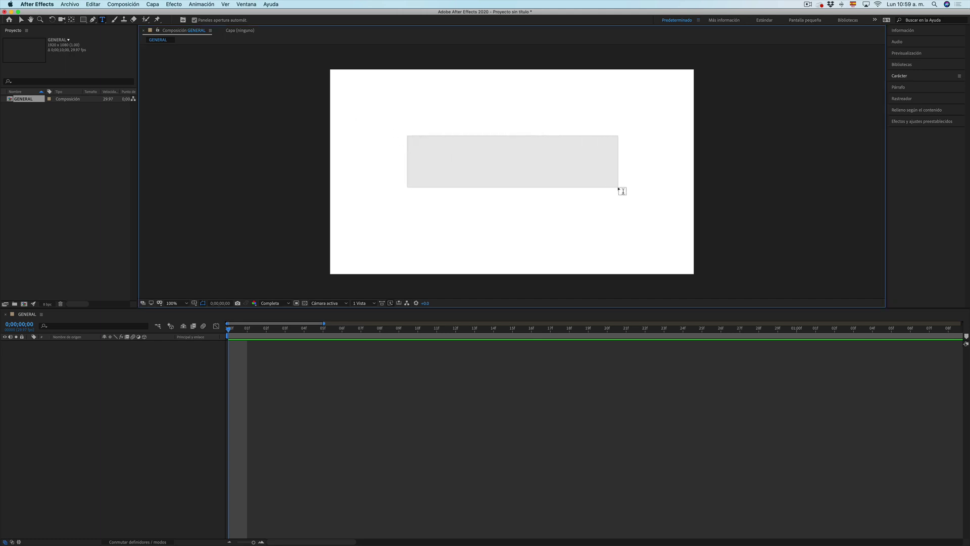
pyautogui.write('A')
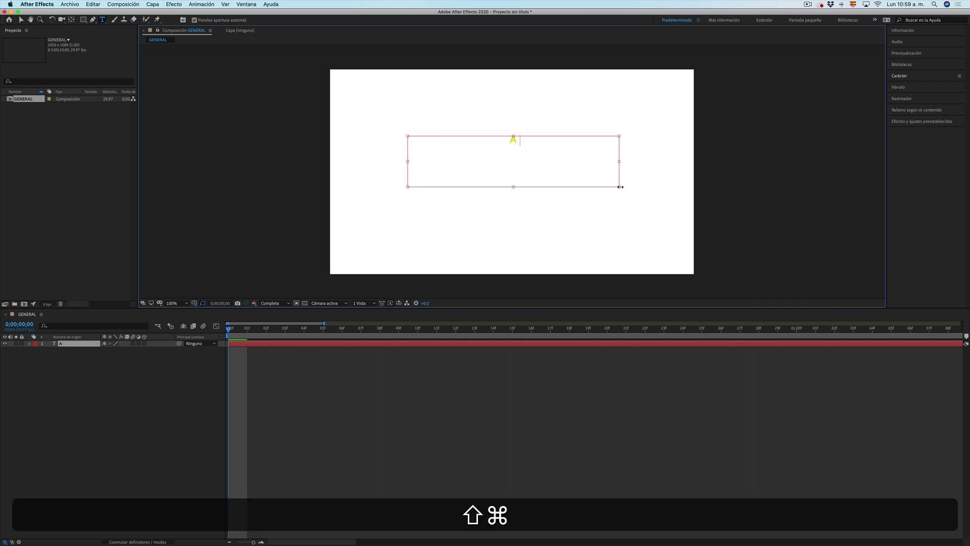
pyautogui.write('NIMAC')
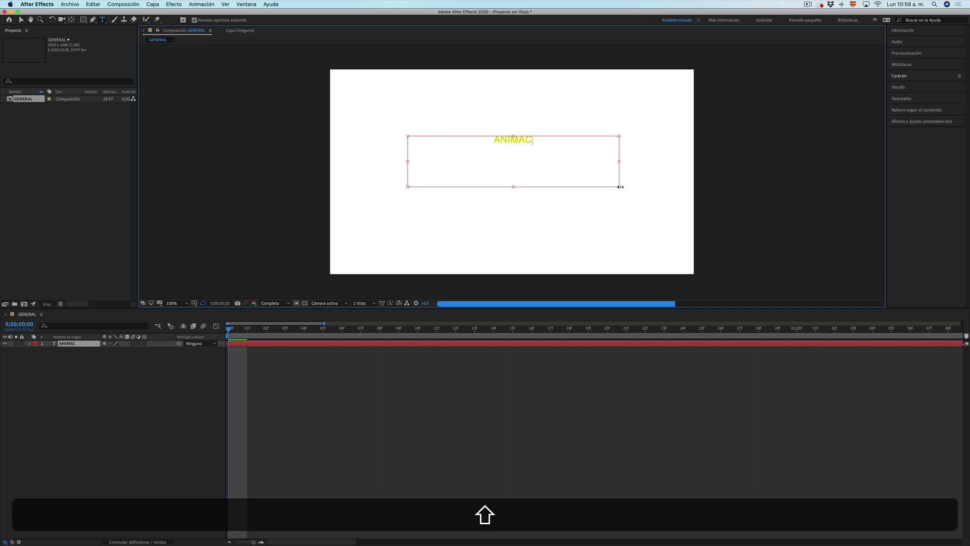
pyautogui.write('IÓN')
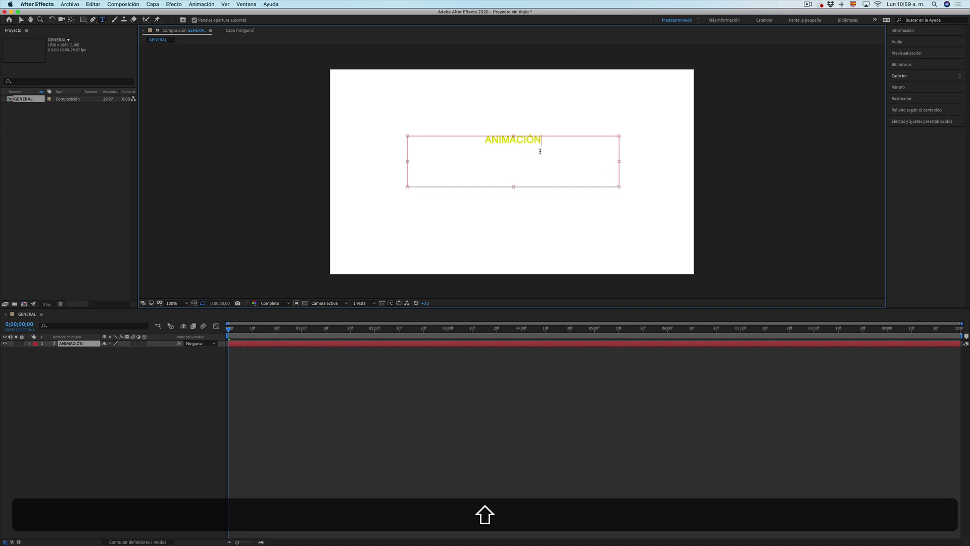
pyautogui.press('shift+super+Left')
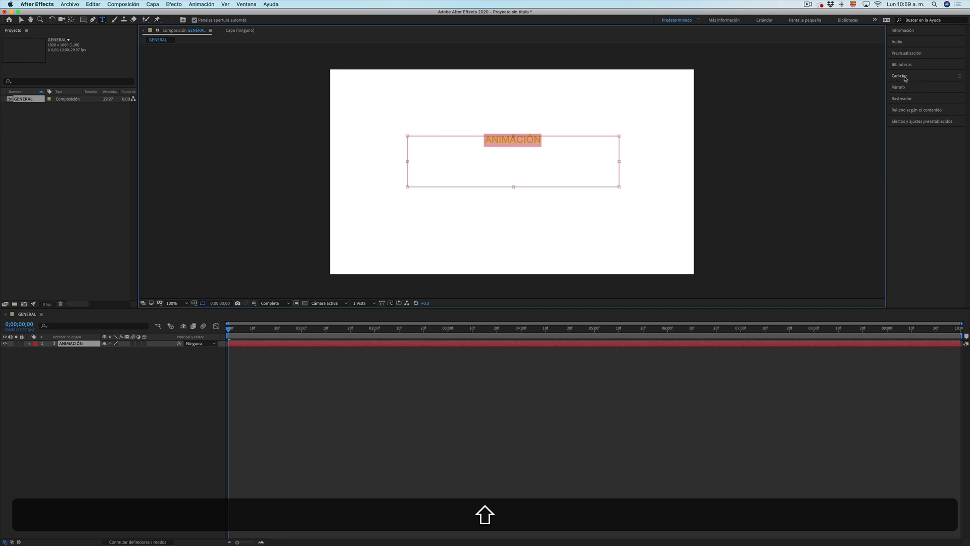
# Set the ANIMACIÓN text to Lato Heavy at 125 px
pyautogui.click(918, 74)
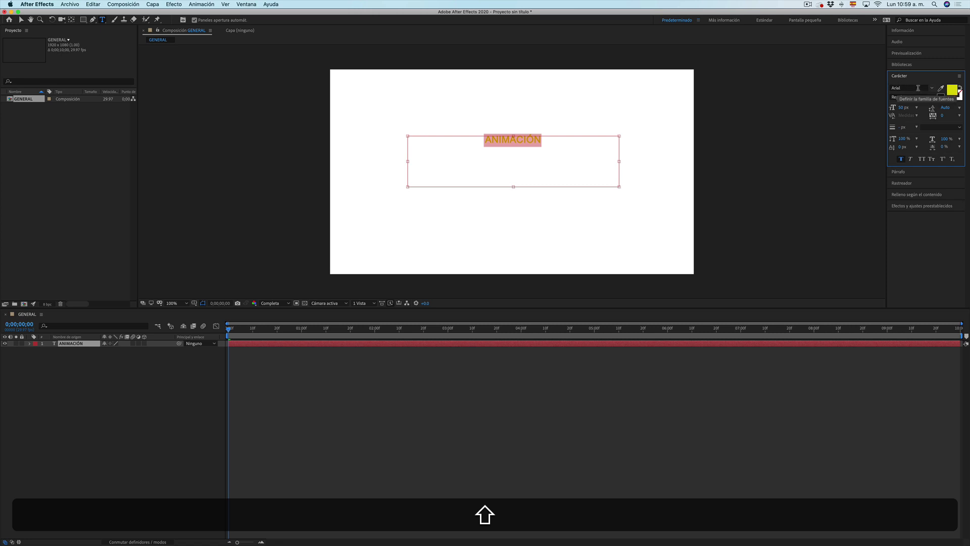
pyautogui.click(895, 87)
pyautogui.write('LATO')
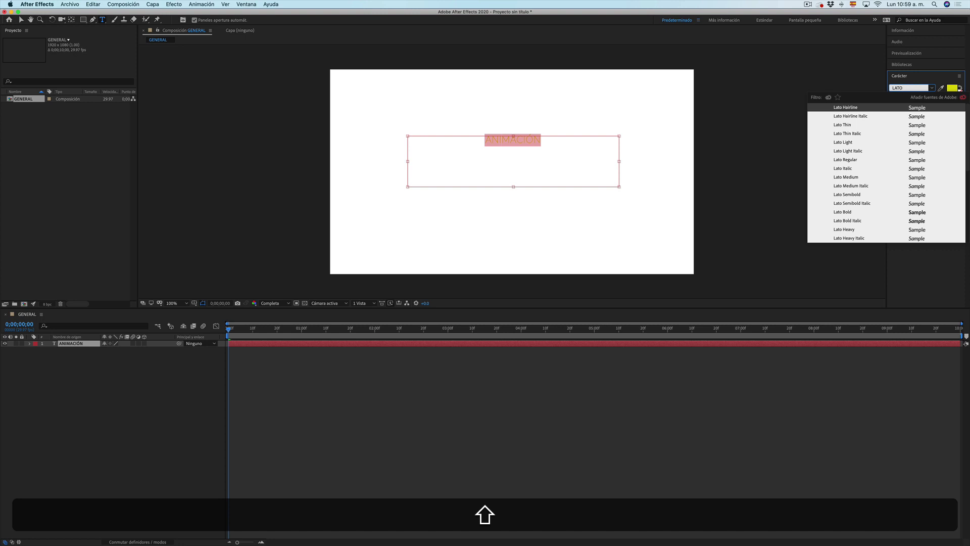
pyautogui.click(850, 230)
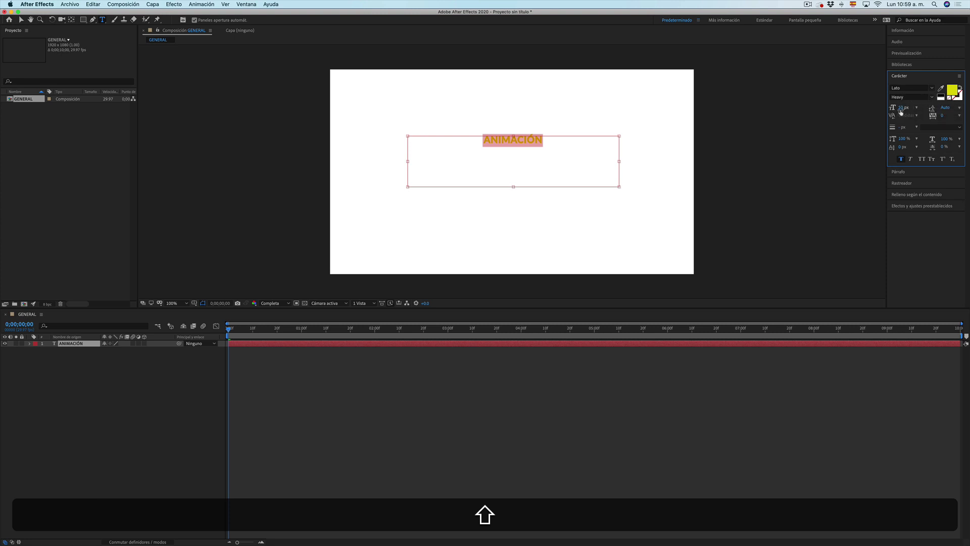
pyautogui.click(902, 107)
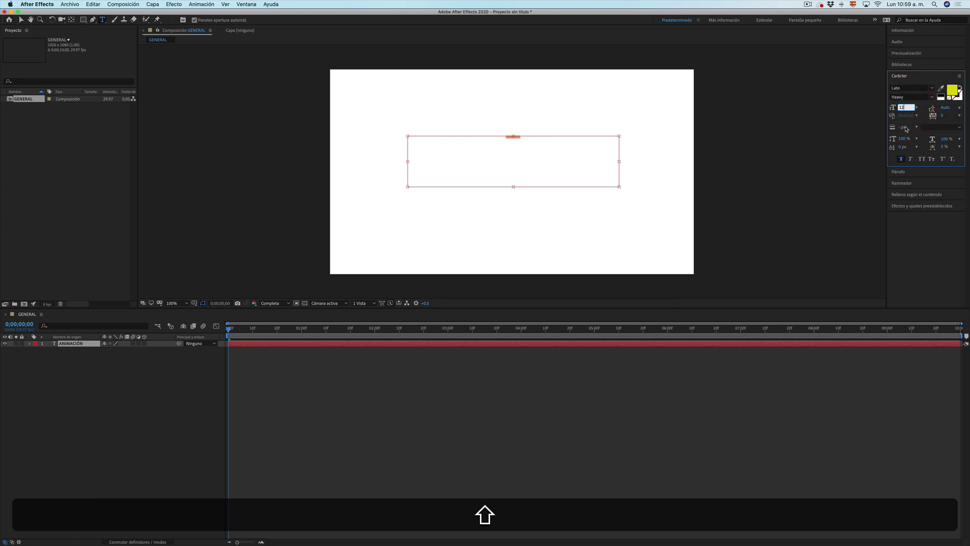
pyautogui.write('125')
pyautogui.press('Return')
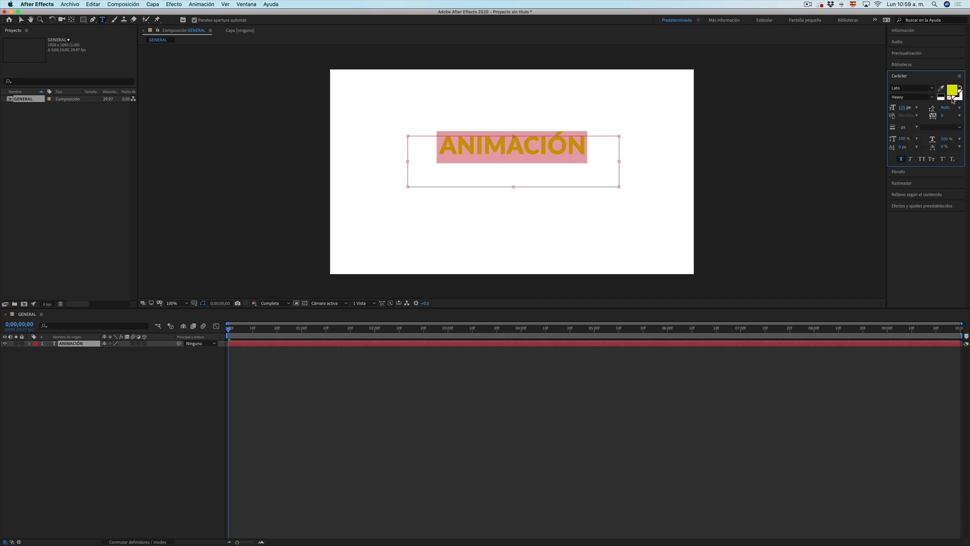
# Change the text fill colour to red FE0000
pyautogui.click(951, 91)
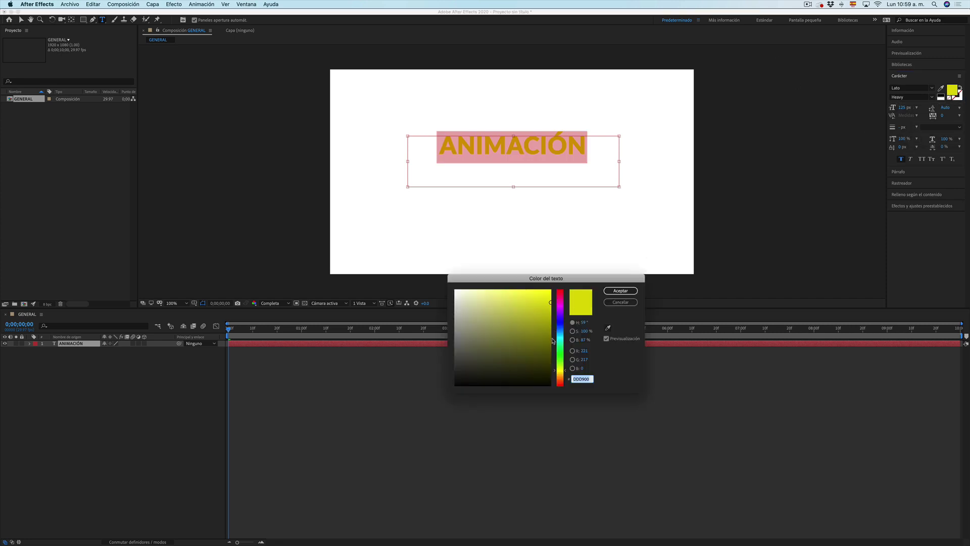
pyautogui.moveTo(559, 337); pyautogui.dragTo(559, 330)
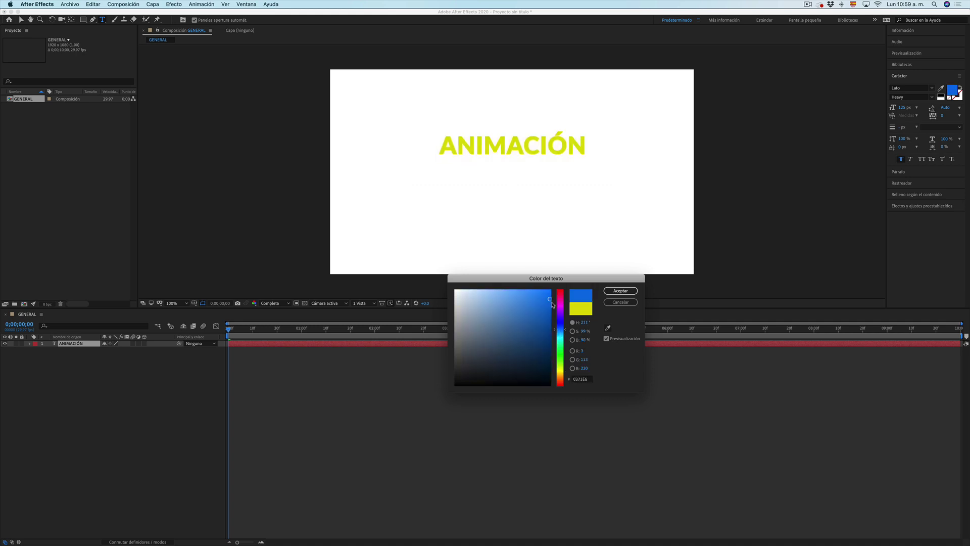
pyautogui.click(557, 291)
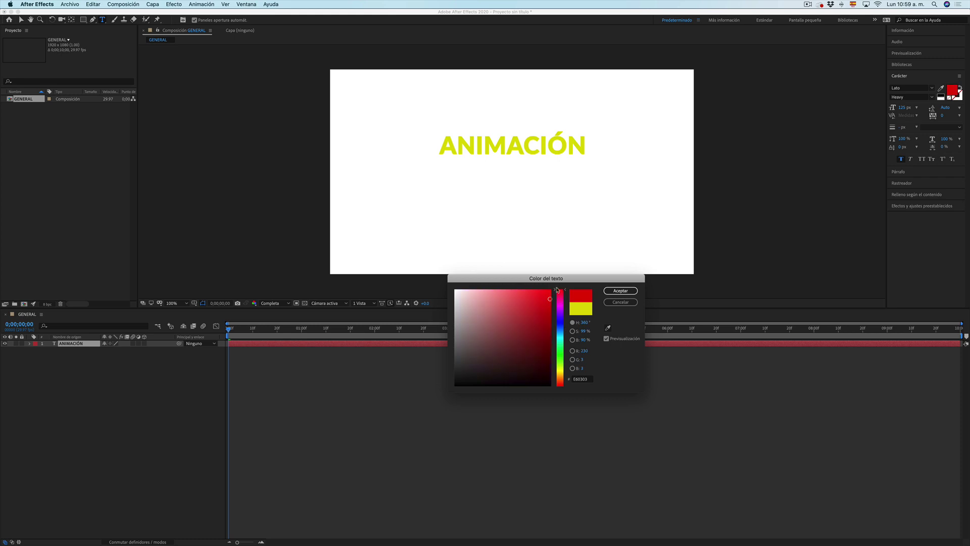
pyautogui.click(621, 292)
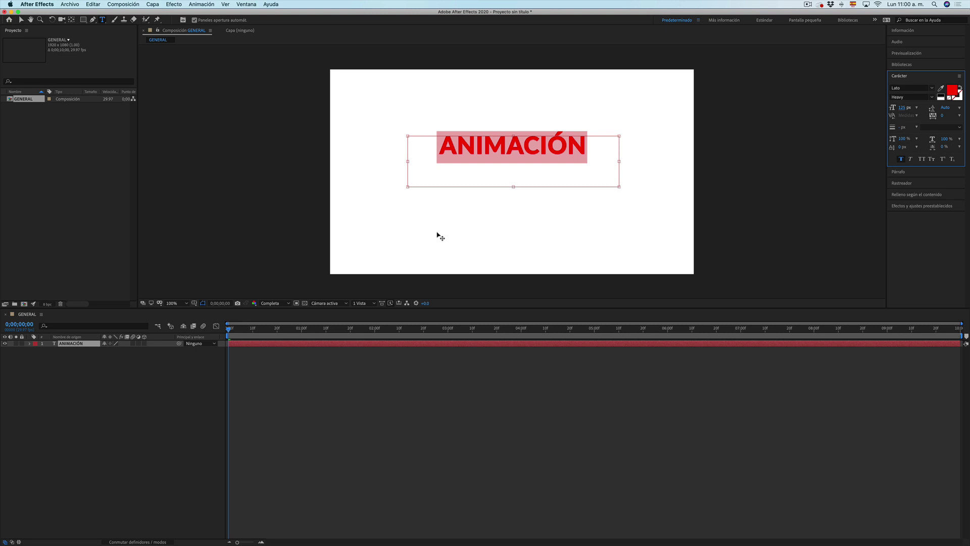
# Shrink the ANIMACIÓN paragraph box from the bottom and right to fit the word
pyautogui.click(517, 188)
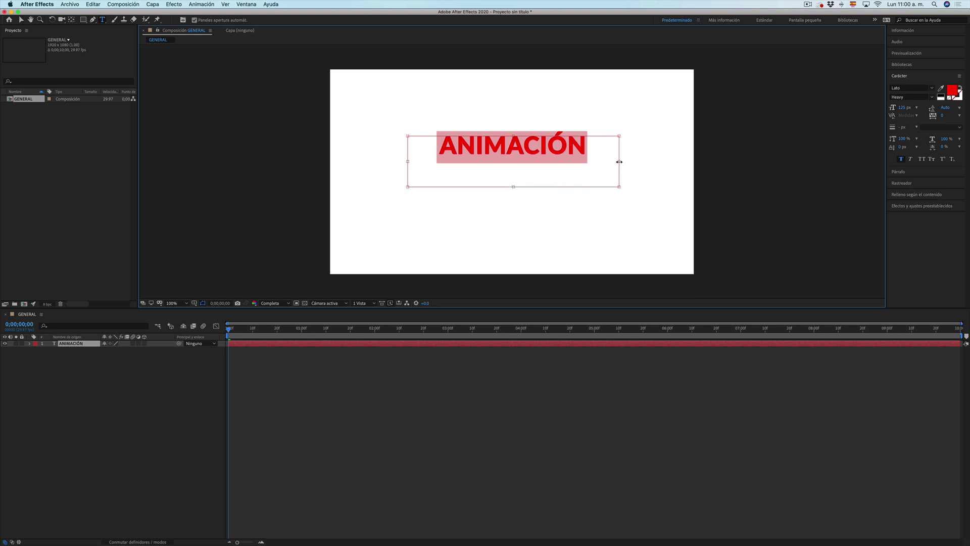
pyautogui.moveTo(514, 187); pyautogui.dragTo(515, 165)
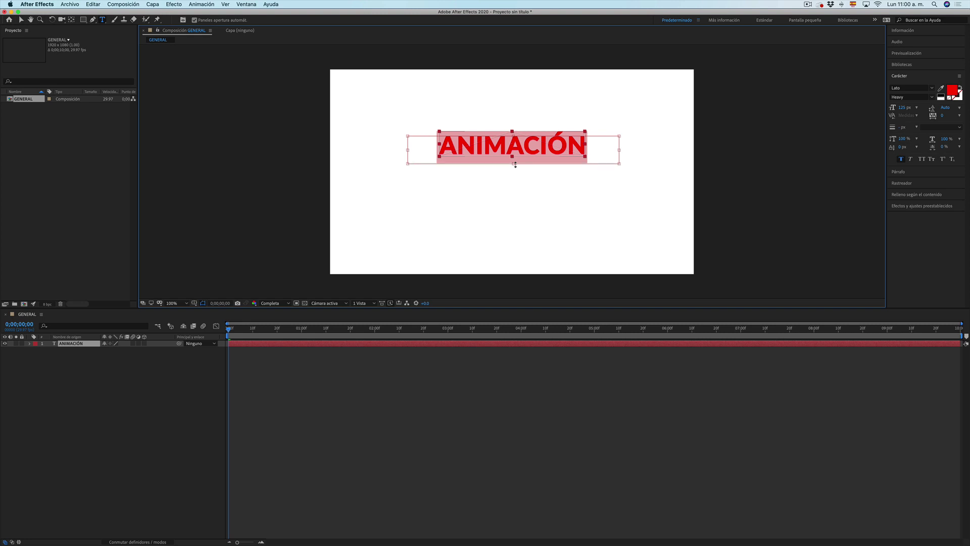
pyautogui.moveTo(619, 150); pyautogui.dragTo(562, 149)
pyautogui.press('Escape')
# Centre the ANIMACIÓN layer's anchor point on its text content via Capa > Transformar
pyautogui.press('v')
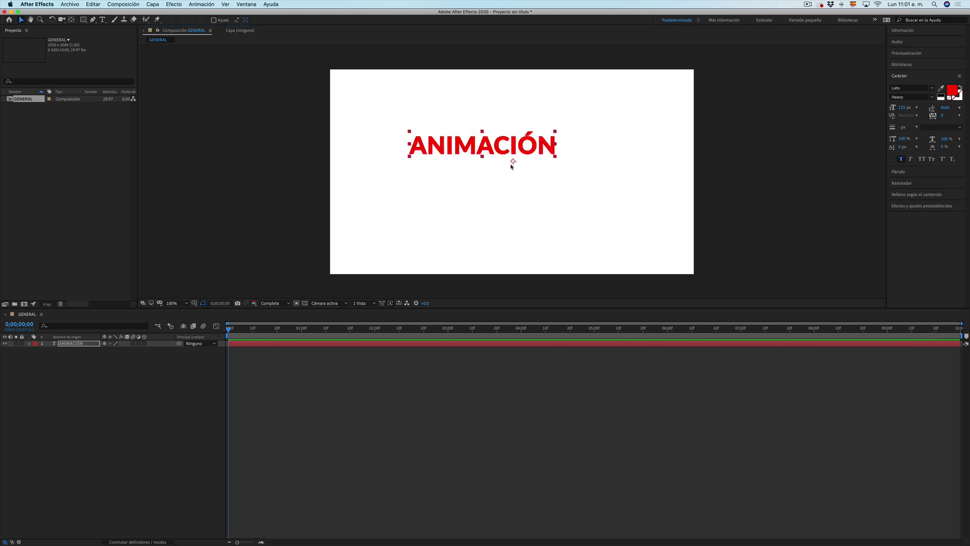
pyautogui.click(488, 222)
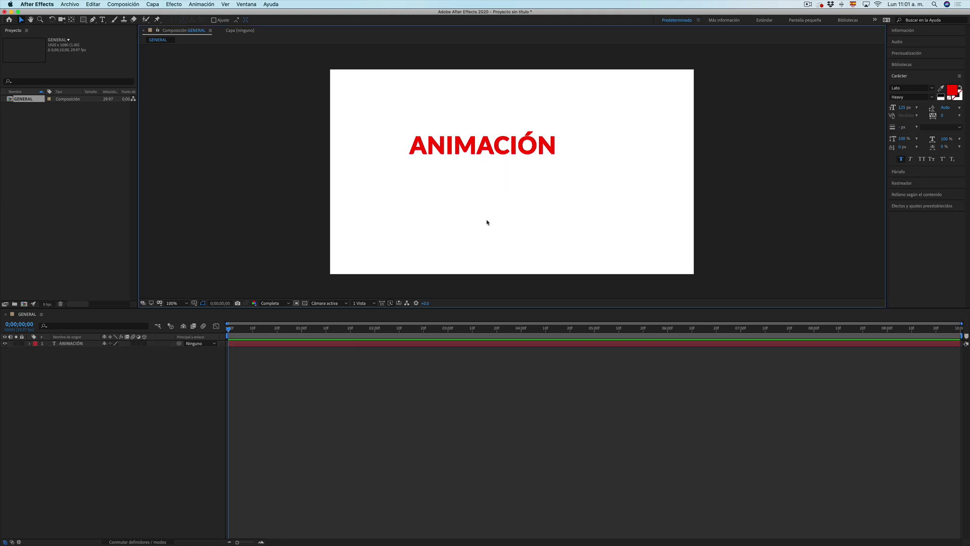
pyautogui.click(492, 149)
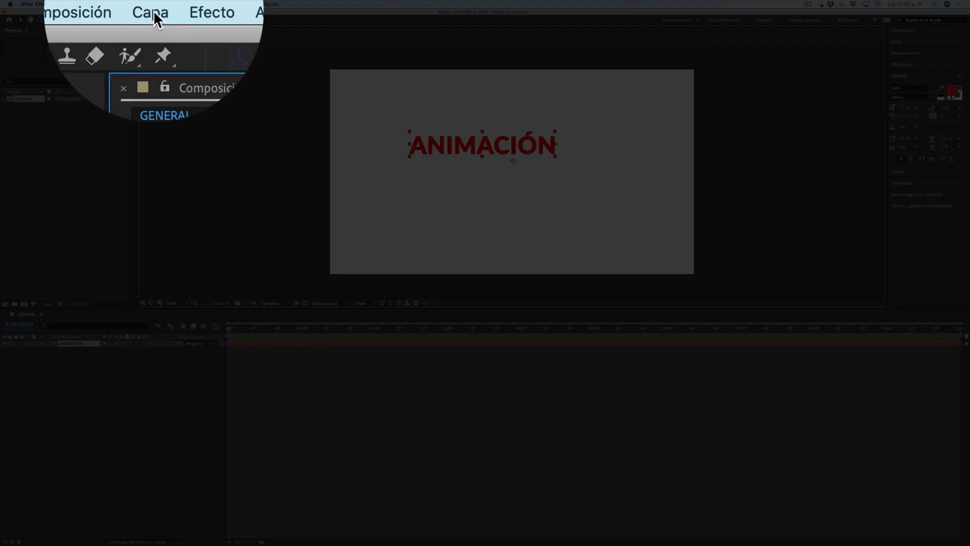
pyautogui.click(153, 10)
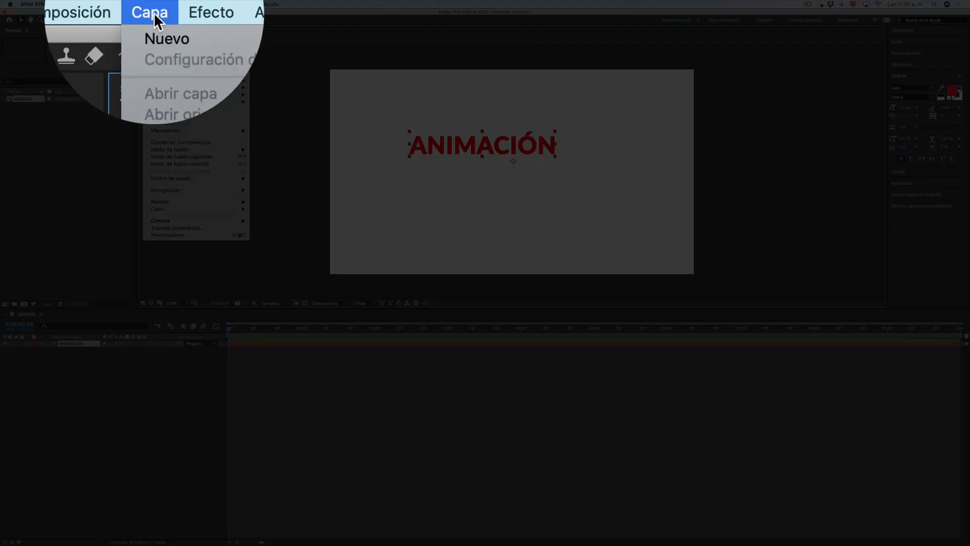
pyautogui.moveTo(177, 88)
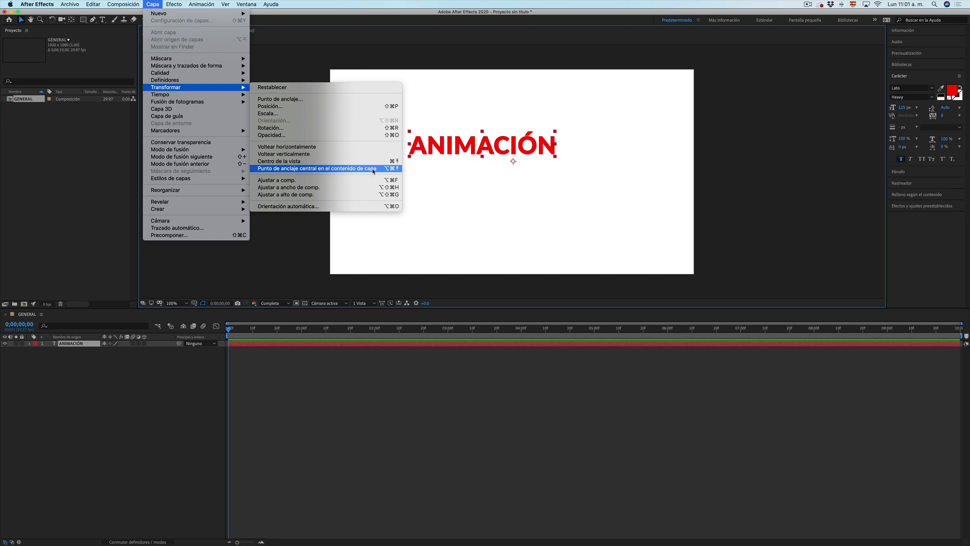
pyautogui.click(380, 172)
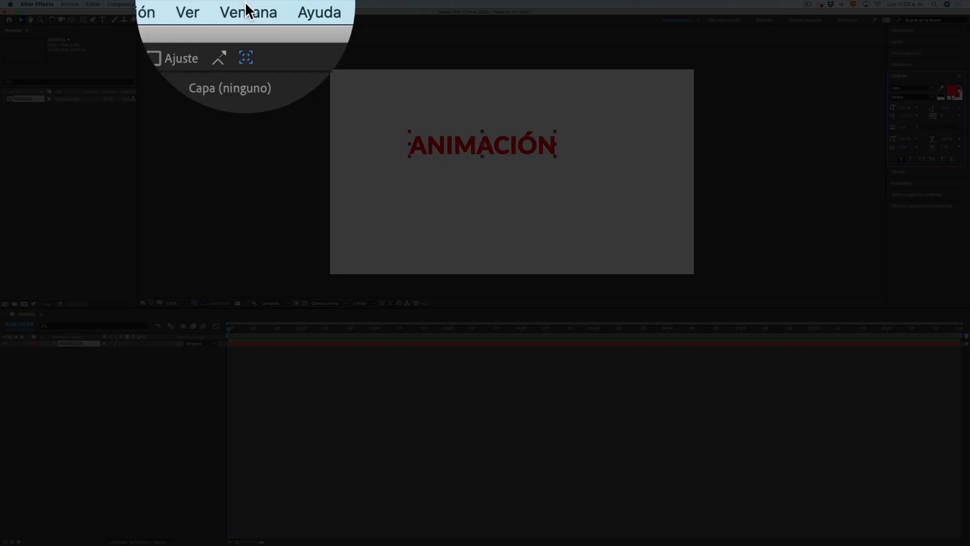
# Use the Align panel to centre the ANIMACIÓN title horizontally and vertically in the composition
pyautogui.click(249, 5)
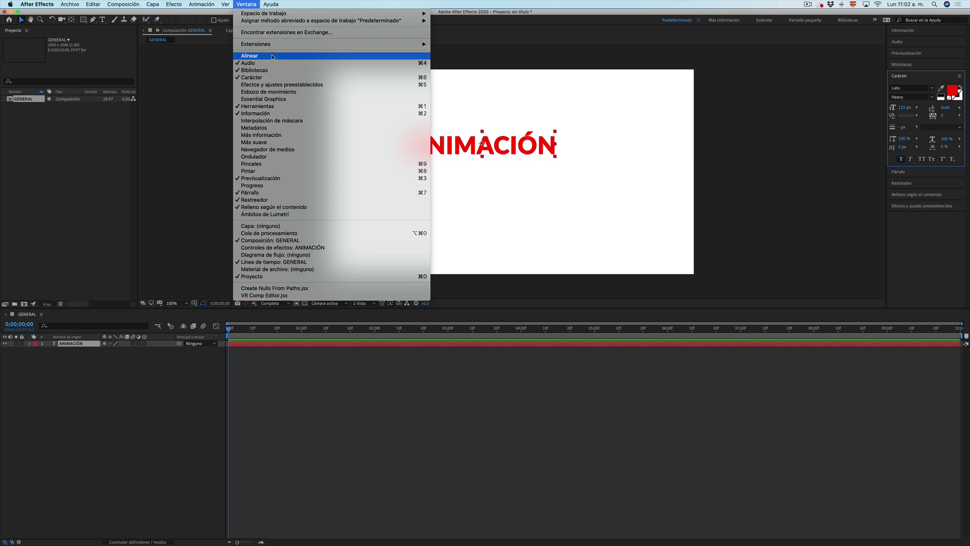
pyautogui.click(271, 56)
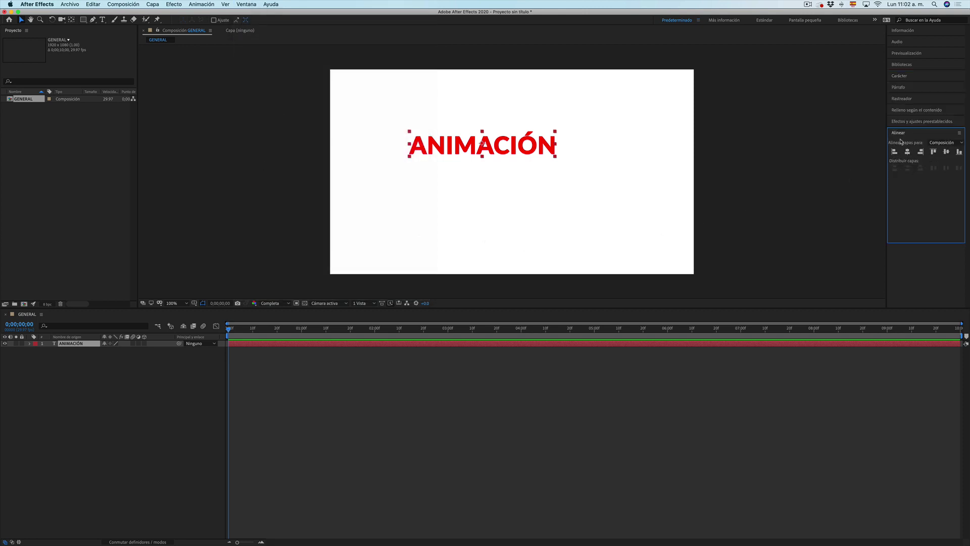
pyautogui.click(907, 151)
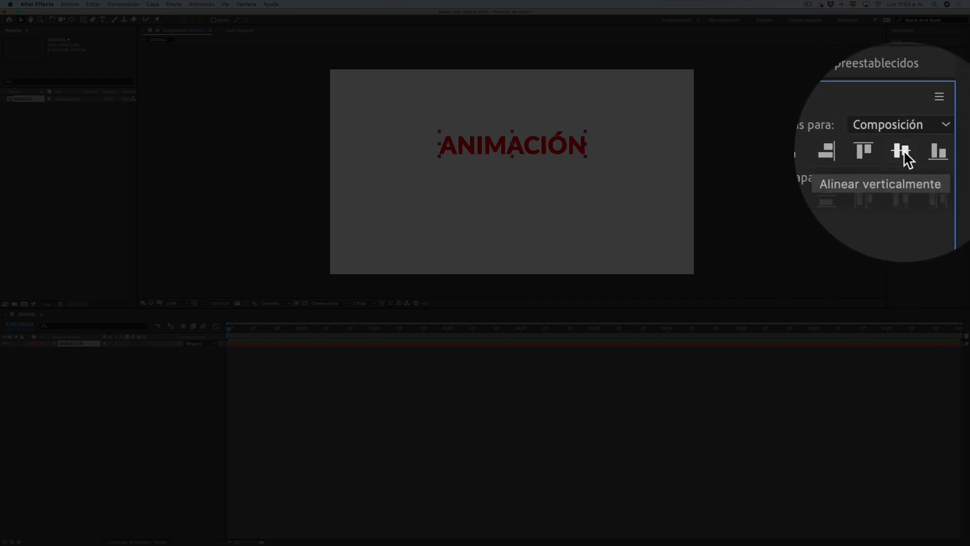
pyautogui.click(947, 152)
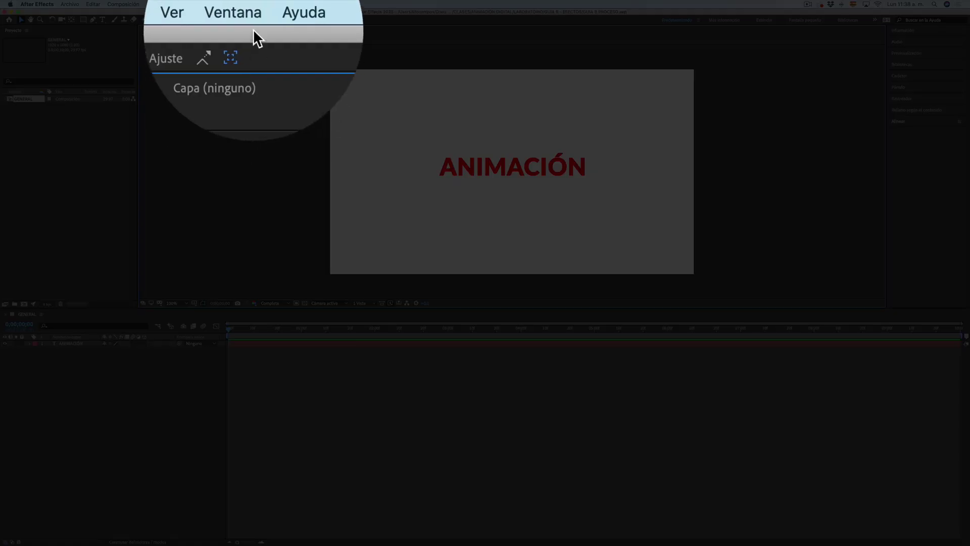
# Show the Efectos y ajustes preestablecidos panel and focus its search field
pyautogui.click(246, 4)
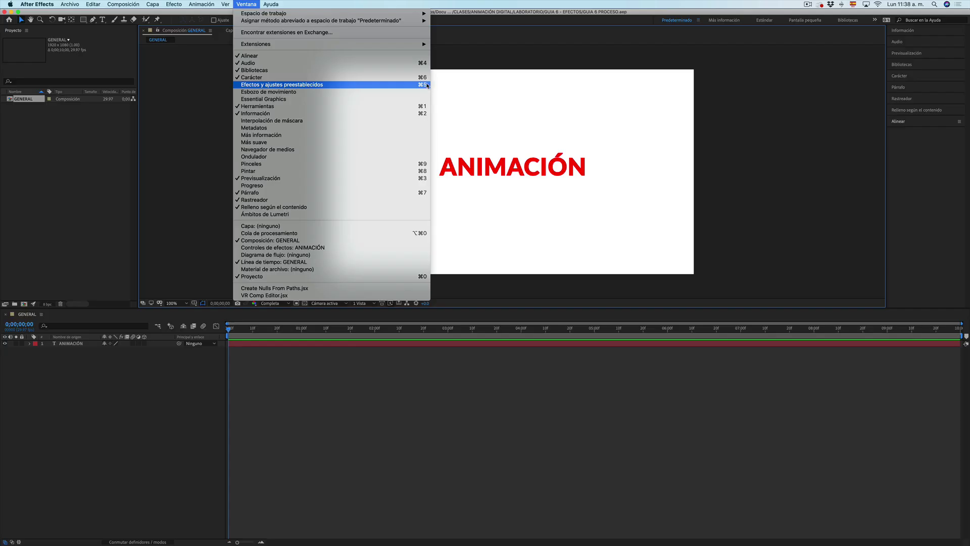
pyautogui.click(415, 85)
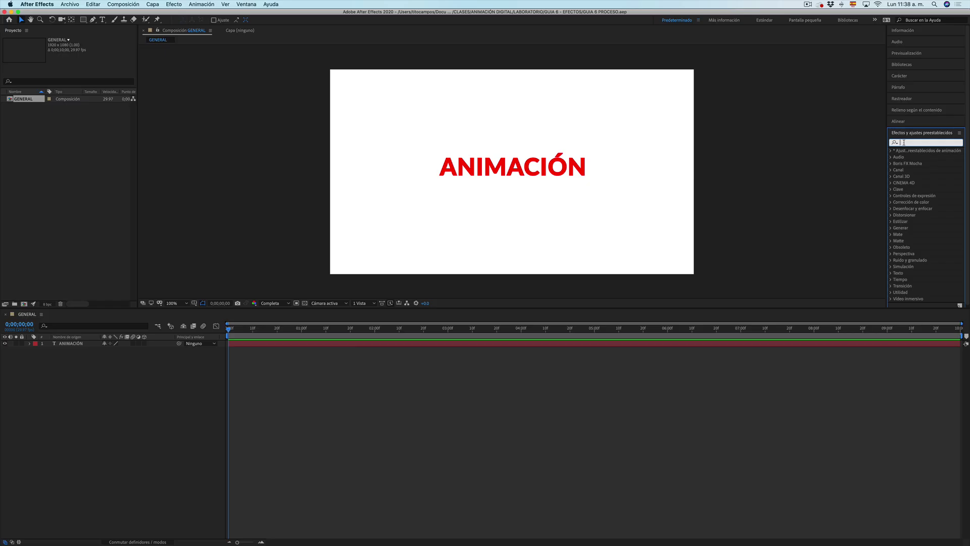
pyautogui.click(905, 143)
# Find 'rebote del texto', apply it to the ANIMACIÓN layer and preview the bounce
pyautogui.write('reb')
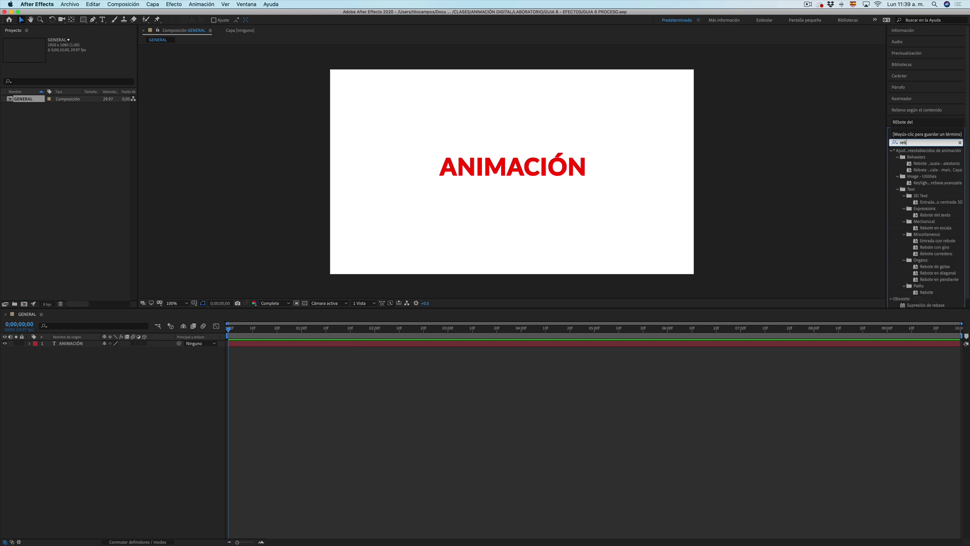
pyautogui.write('ote')
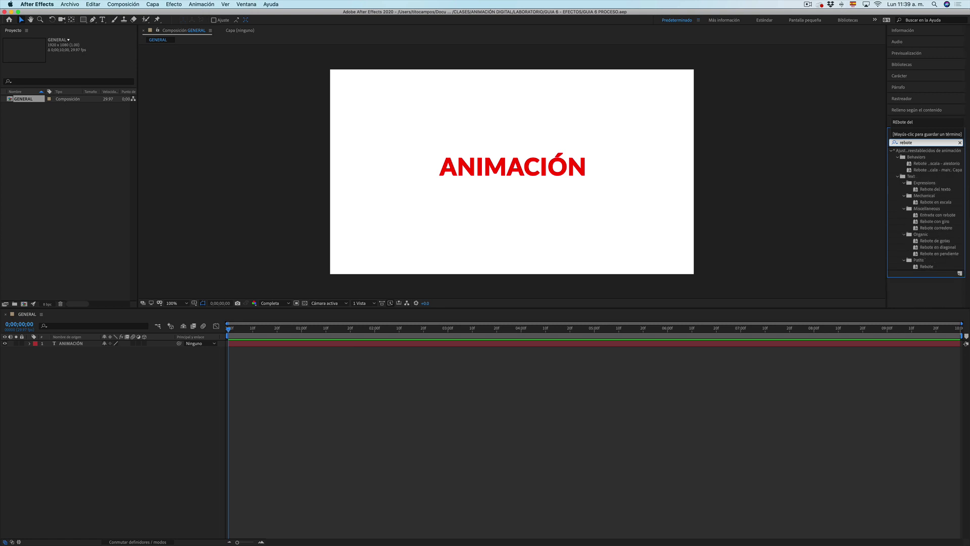
pyautogui.write(' del')
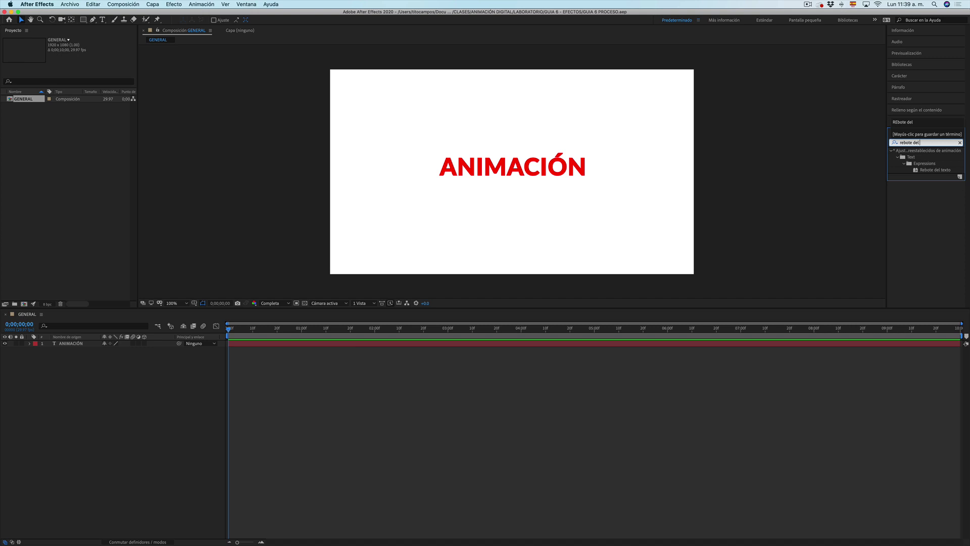
pyautogui.write(' texti')
pyautogui.press('BackSpace')
pyautogui.write('o')
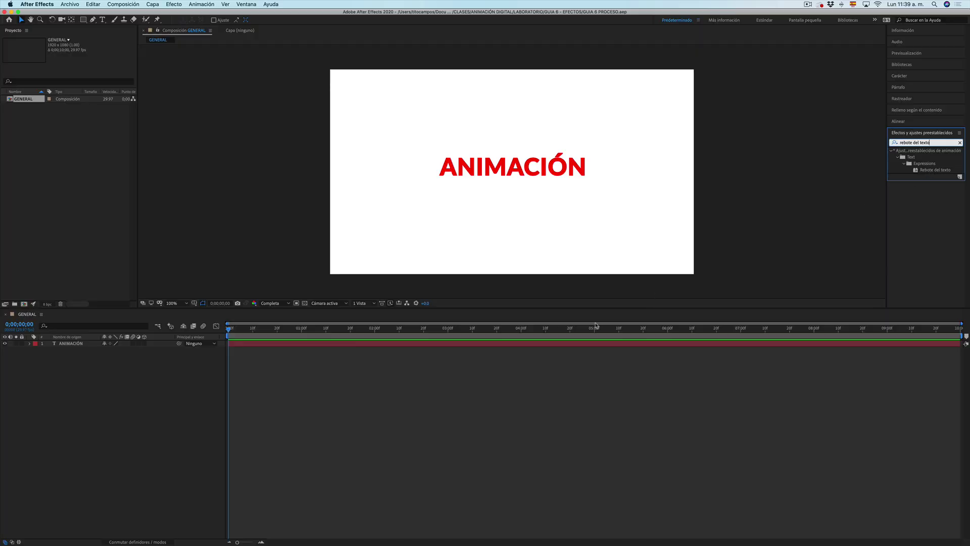
pyautogui.click(554, 345)
pyautogui.moveTo(934, 169); pyautogui.dragTo(687, 164)
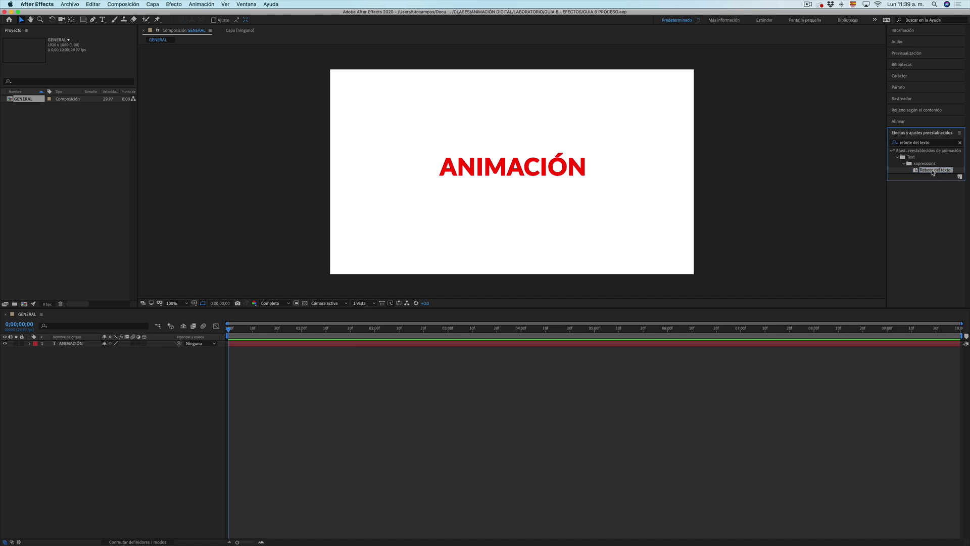
pyautogui.moveTo(932, 172)
pyautogui.mouseDown()
pyautogui.moveTo(528, 194)
pyautogui.moveTo(527, 166)
pyautogui.mouseUp()
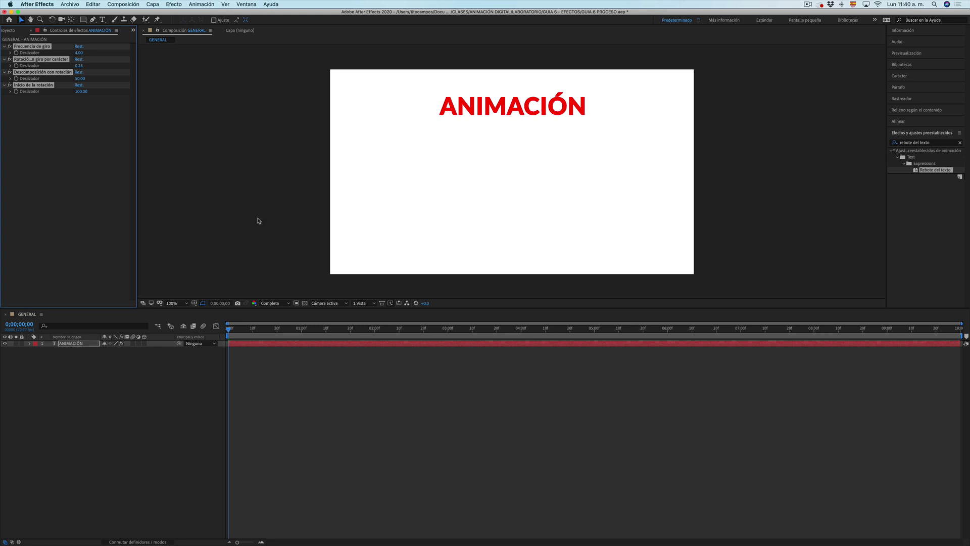
pyautogui.press('space')
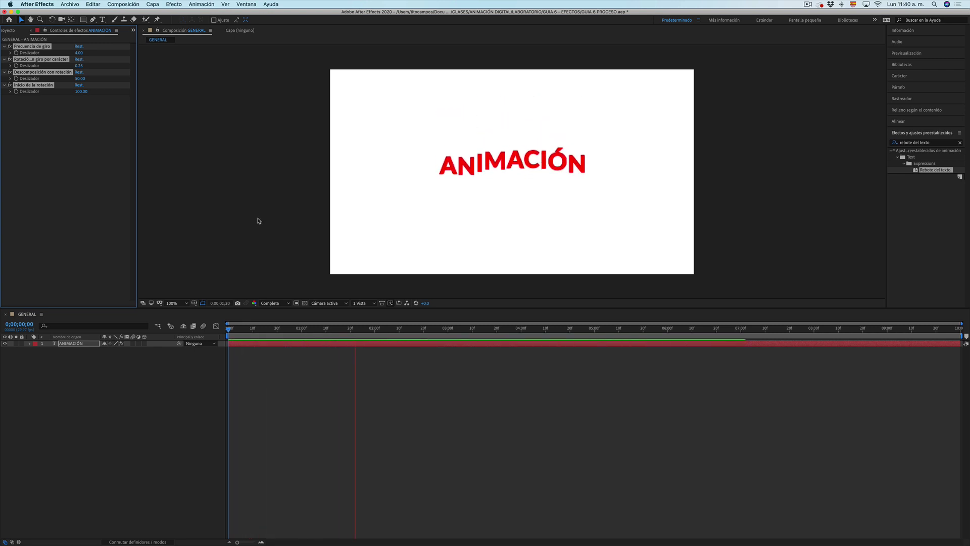
# Stop playback, step back a second, and experiment with the Rebote del texto rotation and frequency sliders
pyautogui.press('space')
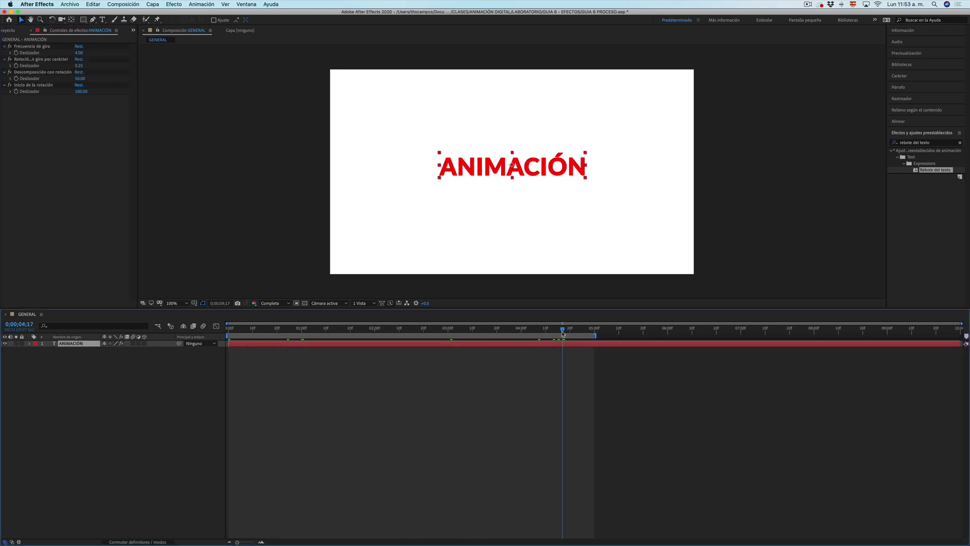
pyautogui.moveTo(564, 336)
pyautogui.mouseDown()
pyautogui.moveTo(298, 346)
pyautogui.moveTo(303, 331)
pyautogui.mouseUp()
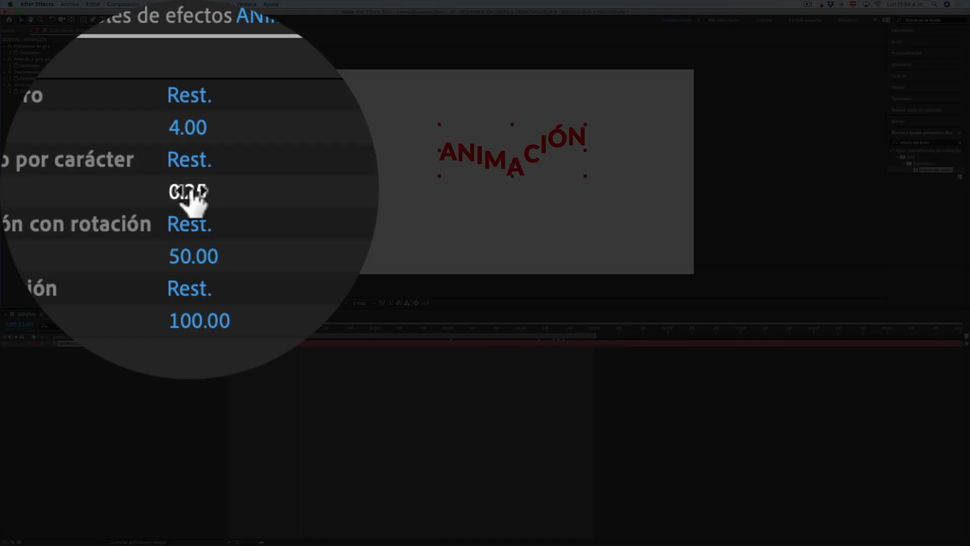
pyautogui.moveTo(80, 65); pyautogui.dragTo(96, 76)
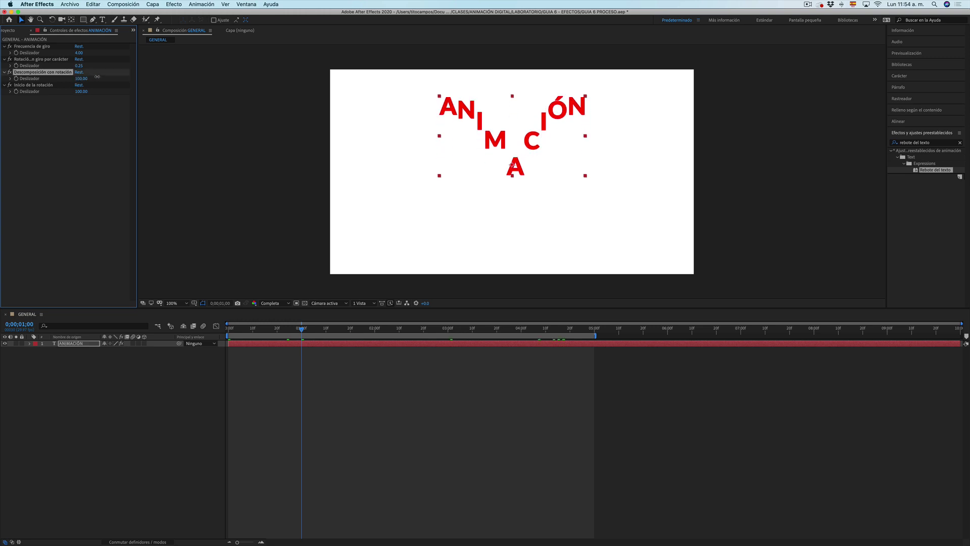
pyautogui.press('super+z')
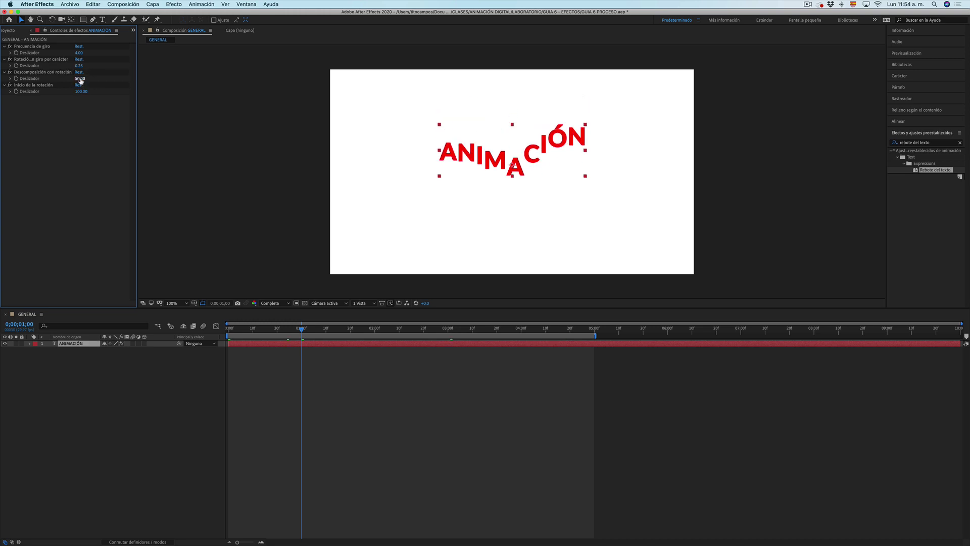
pyautogui.moveTo(79, 79); pyautogui.dragTo(103, 79)
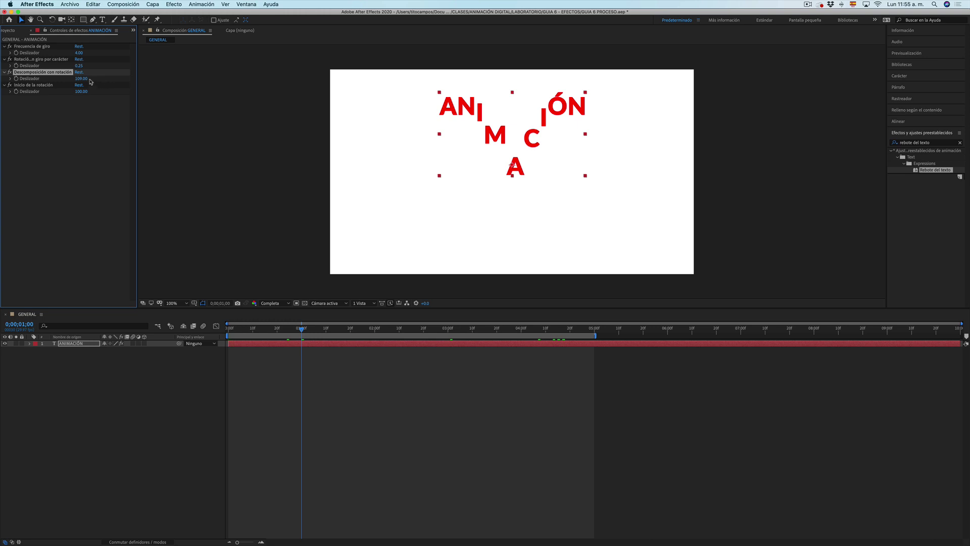
pyautogui.moveTo(79, 53); pyautogui.dragTo(90, 53)
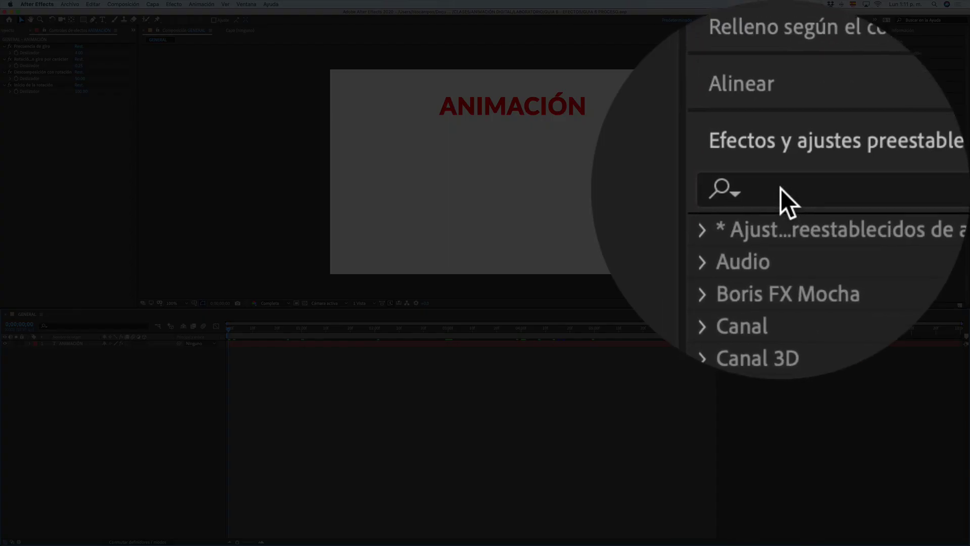
# Search 'Twister' and apply CC Twister to the ANIMACIÓN layer at about 4 seconds
pyautogui.click(781, 189)
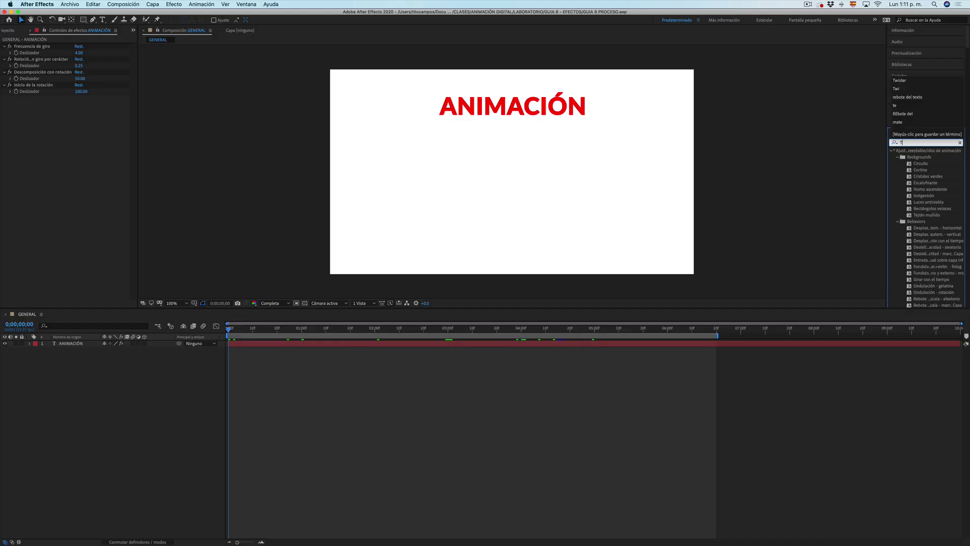
pyautogui.write('Tew')
pyautogui.write('ister')
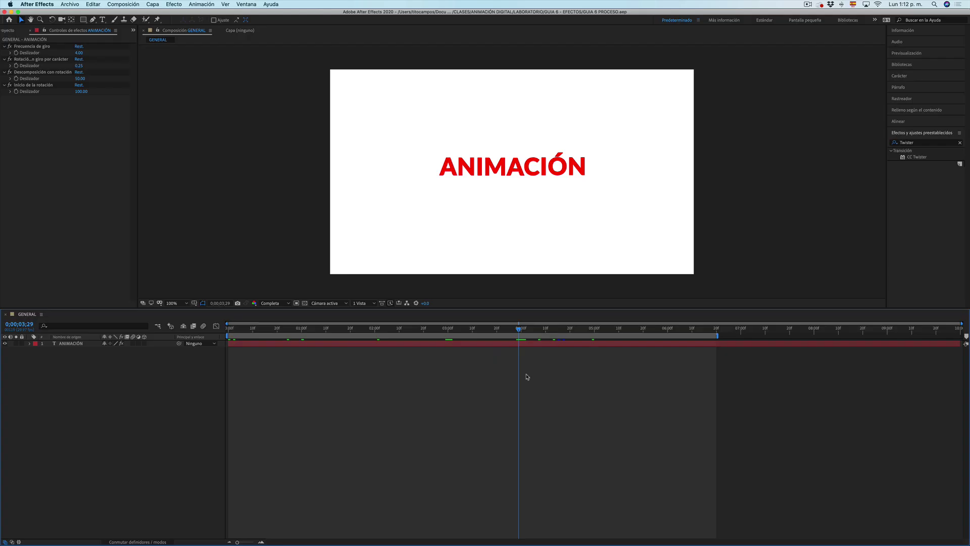
pyautogui.moveTo(520, 332); pyautogui.dragTo(522, 333)
pyautogui.moveTo(917, 157)
pyautogui.mouseDown()
pyautogui.moveTo(875, 186)
pyautogui.moveTo(517, 166)
pyautogui.mouseUp()
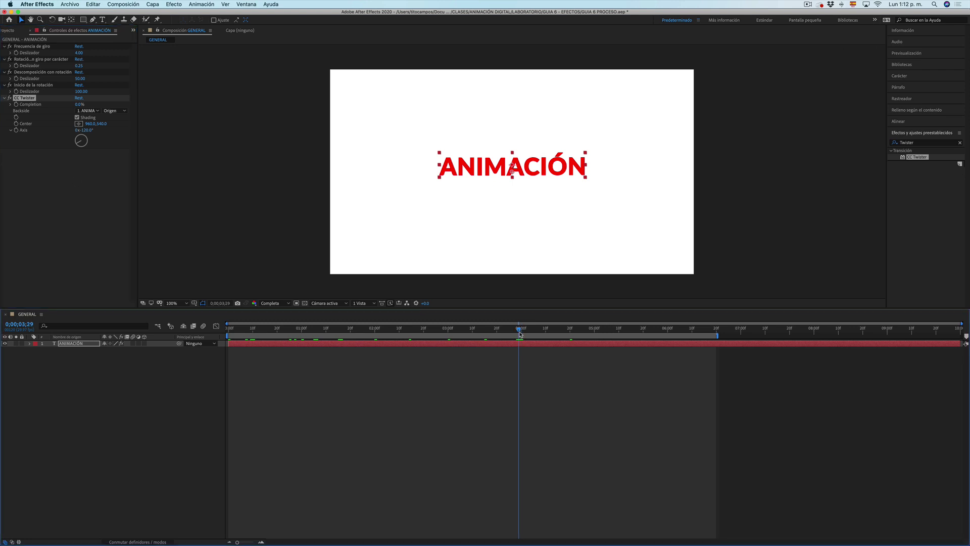
# Set CC Twister Completion to 0% and add its first keyframe at 4 seconds
pyautogui.moveTo(521, 330)
pyautogui.mouseDown()
pyautogui.moveTo(608, 338)
pyautogui.moveTo(522, 336)
pyautogui.mouseUp()
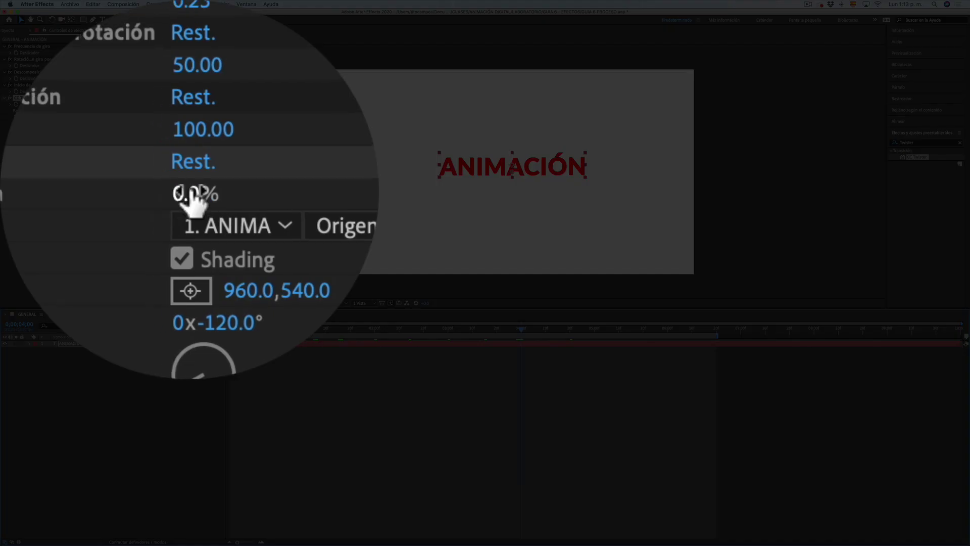
pyautogui.moveTo(79, 104); pyautogui.dragTo(96, 104)
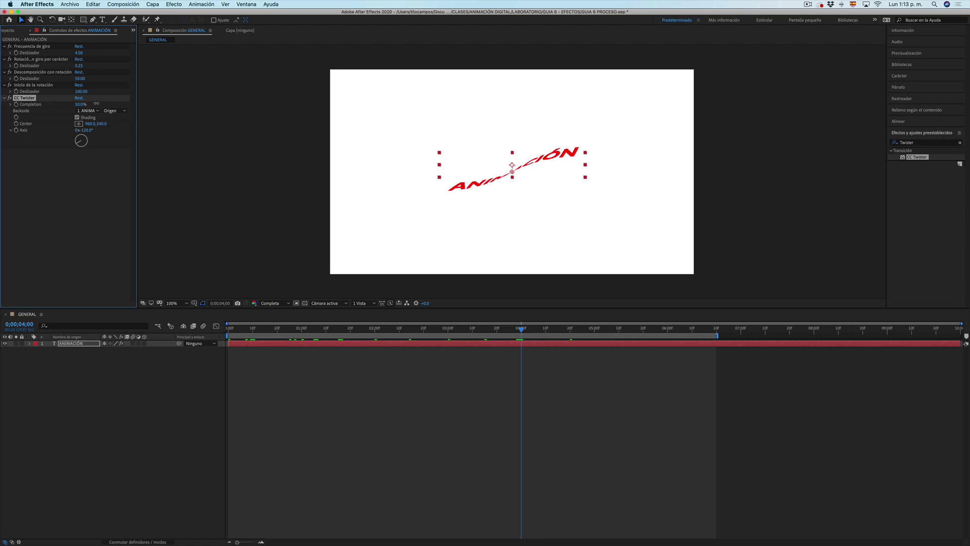
pyautogui.moveTo(96, 103); pyautogui.dragTo(122, 104)
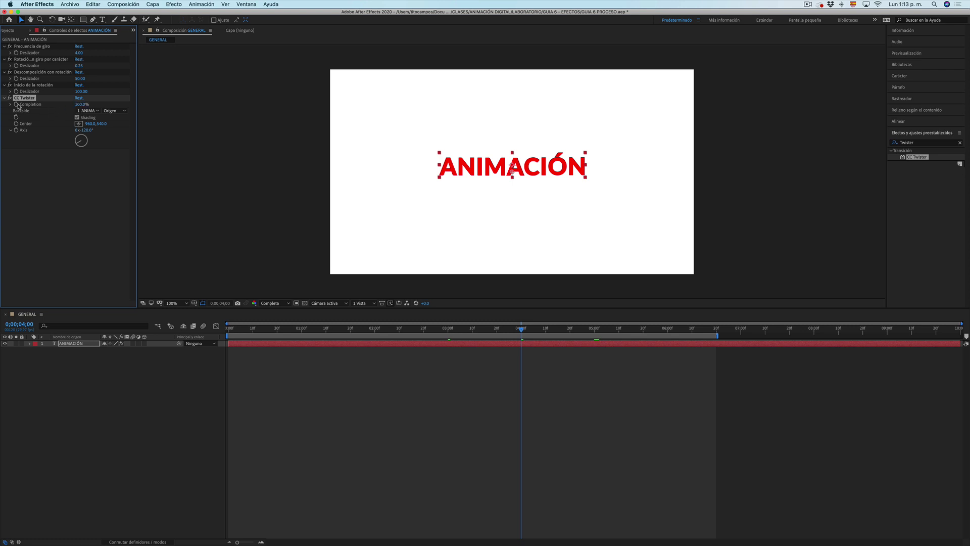
pyautogui.click(80, 105)
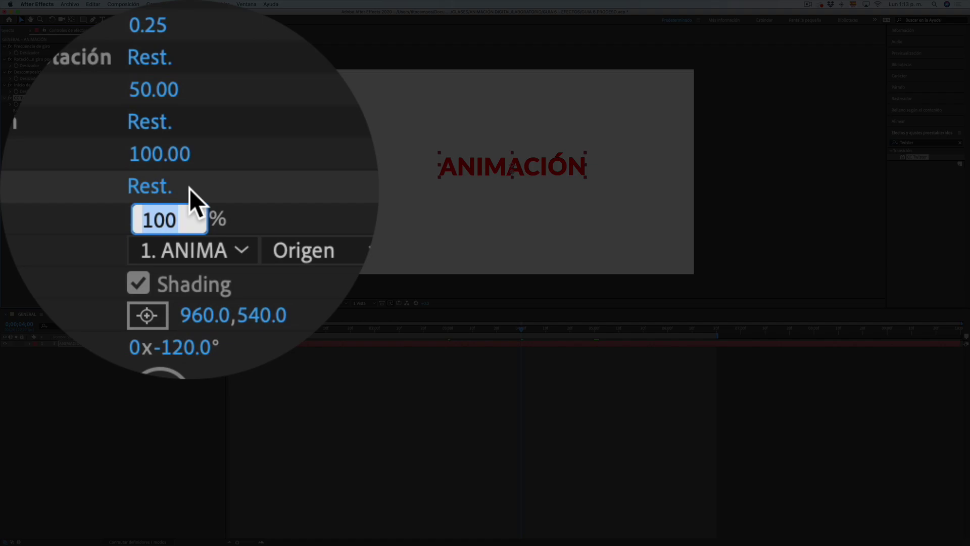
pyautogui.write('0')
pyautogui.press('Return')
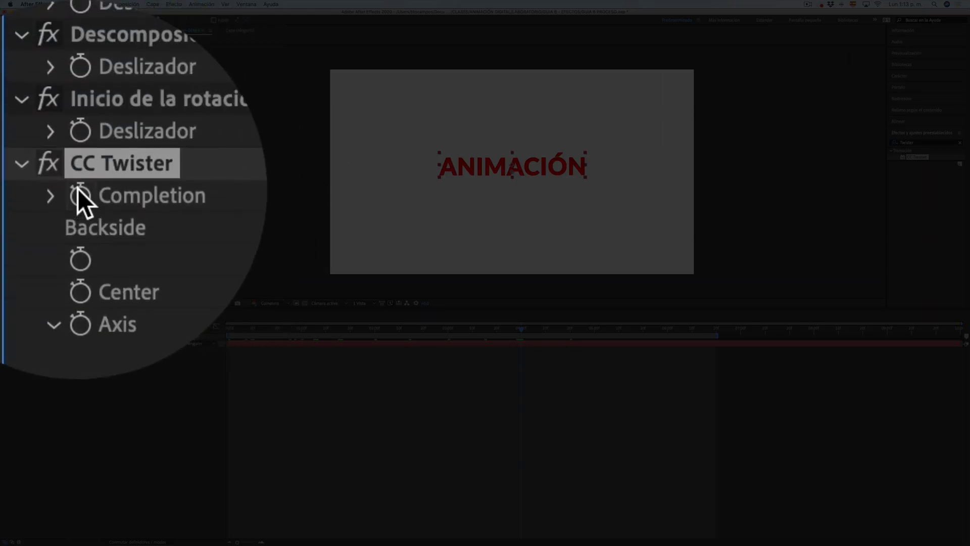
pyautogui.click(16, 104)
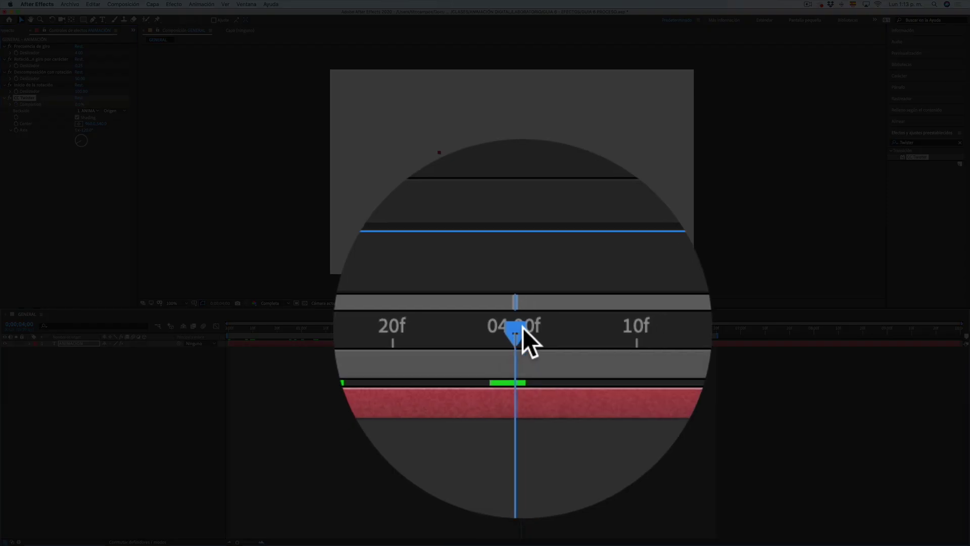
# Keyframe Completion at 100% at 5 seconds, then scrub back through the twist
pyautogui.moveTo(522, 331); pyautogui.dragTo(594, 332)
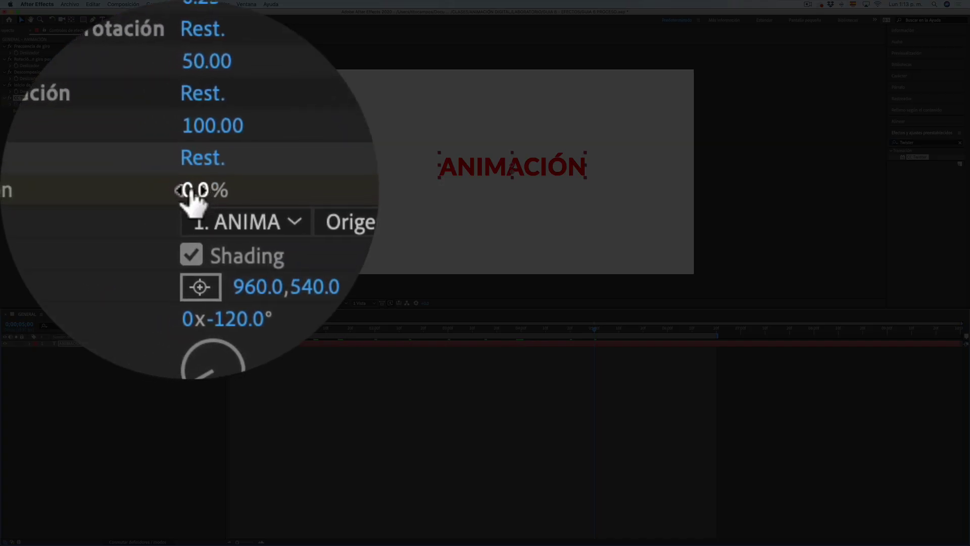
pyautogui.moveTo(186, 191); pyautogui.dragTo(152, 102)
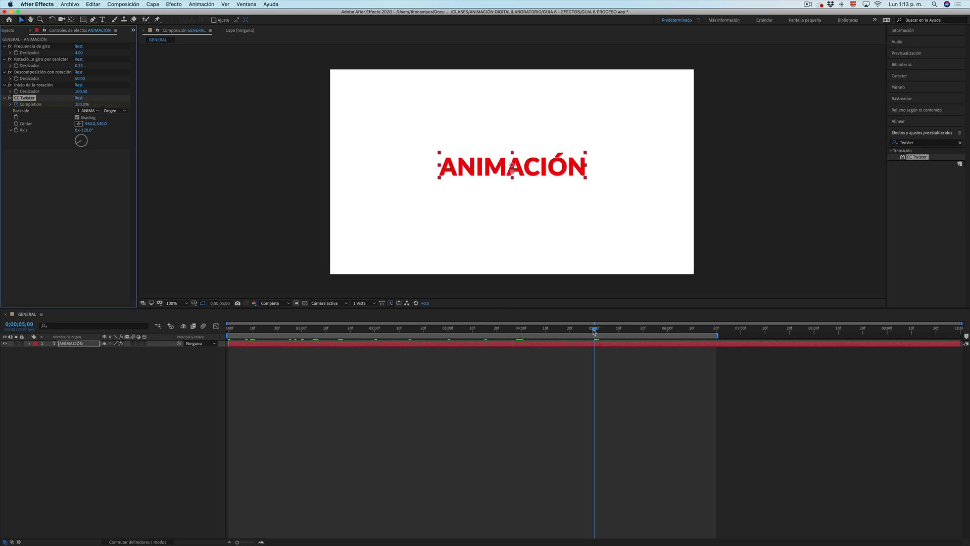
pyautogui.moveTo(595, 331)
pyautogui.mouseDown()
pyautogui.moveTo(538, 338)
pyautogui.moveTo(581, 344)
pyautogui.moveTo(522, 346)
pyautogui.moveTo(589, 359)
pyautogui.mouseUp()
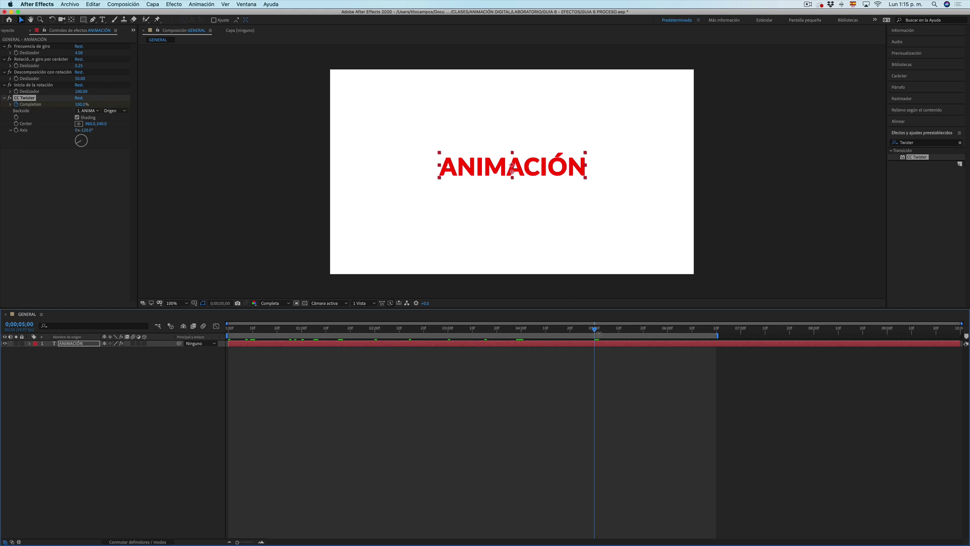
pyautogui.moveTo(595, 330); pyautogui.dragTo(225, 340)
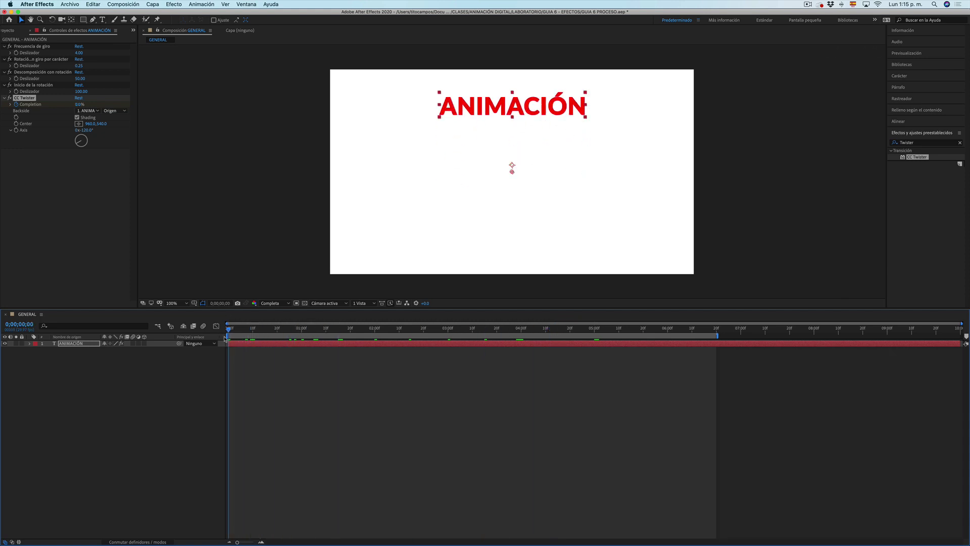
# Keyframe the ANIMACIÓN layer's Escala at 1 second and at 20000% at 0;00;00;00
pyautogui.click(92, 345)
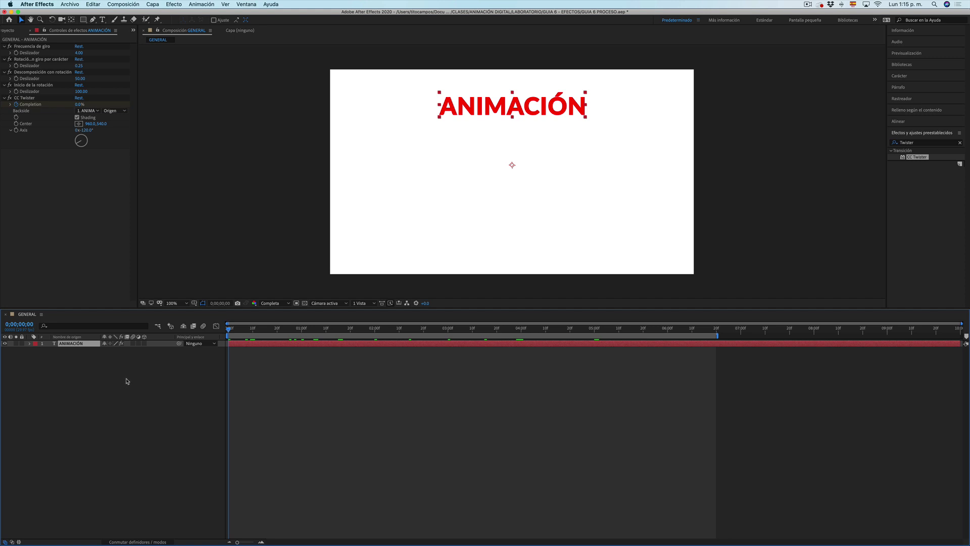
pyautogui.press('s')
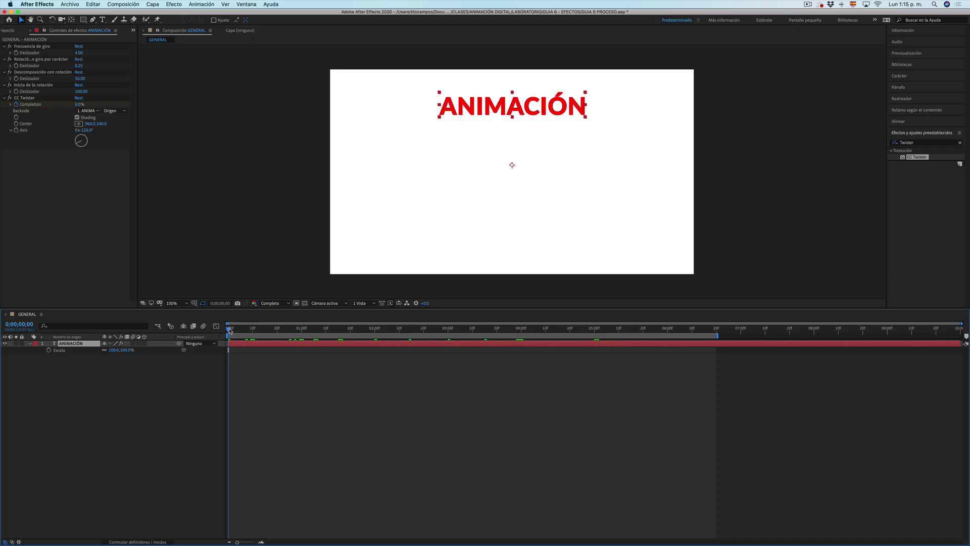
pyautogui.moveTo(230, 330); pyautogui.dragTo(305, 338)
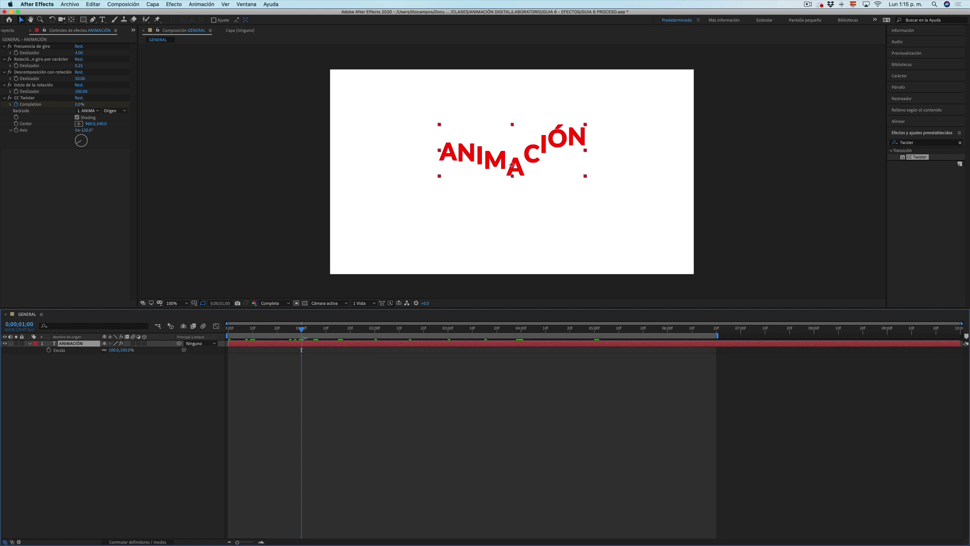
pyautogui.click(48, 350)
pyautogui.moveTo(302, 332); pyautogui.dragTo(222, 331)
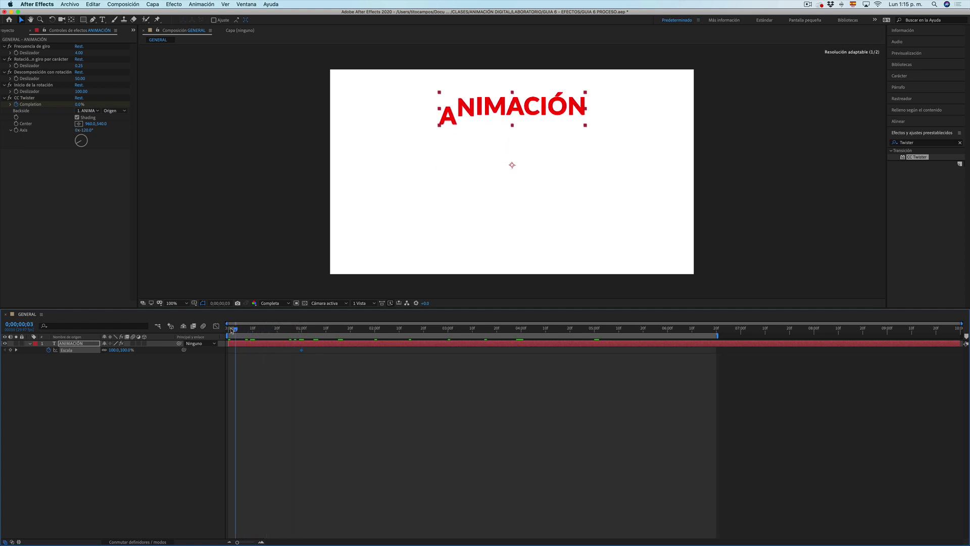
pyautogui.click(125, 349)
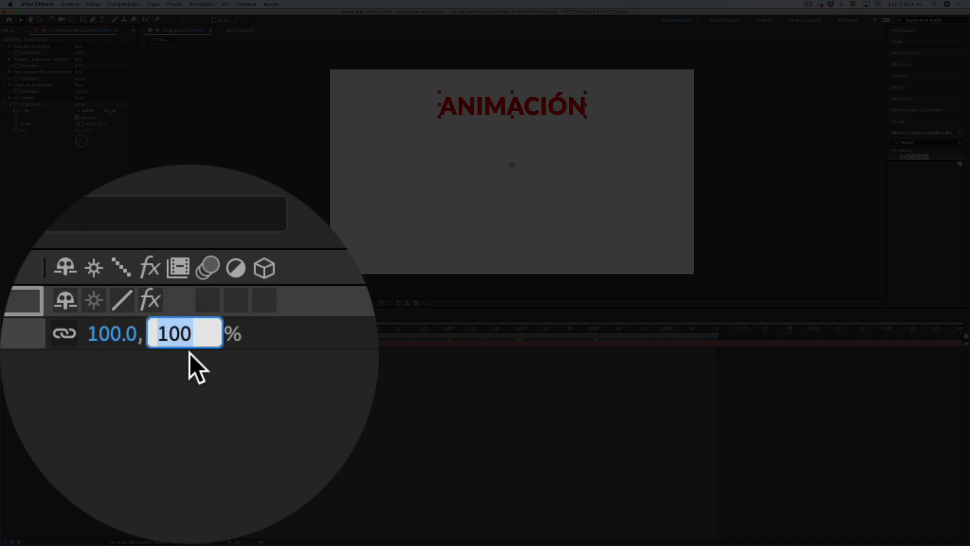
pyautogui.write('2000')
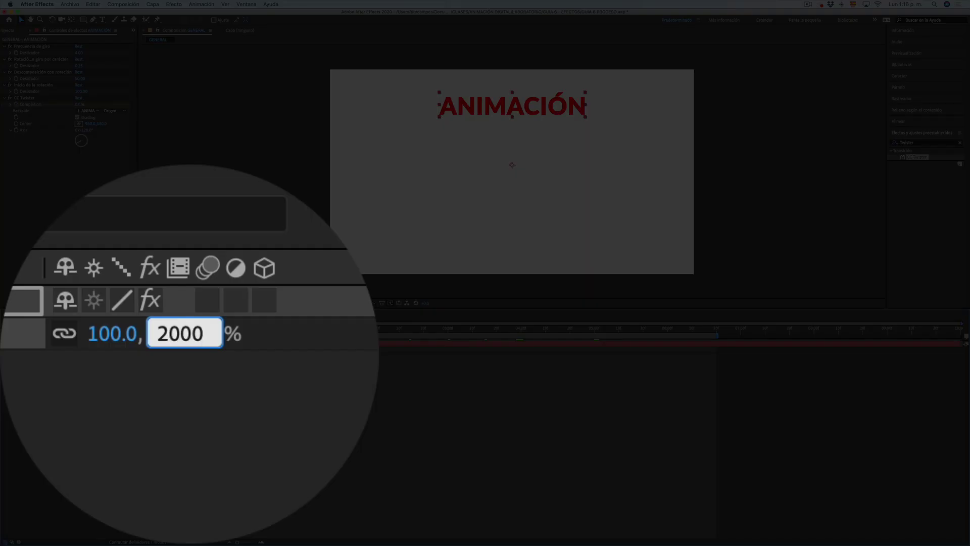
pyautogui.write('0.0,20000.0')
pyautogui.press('Return')
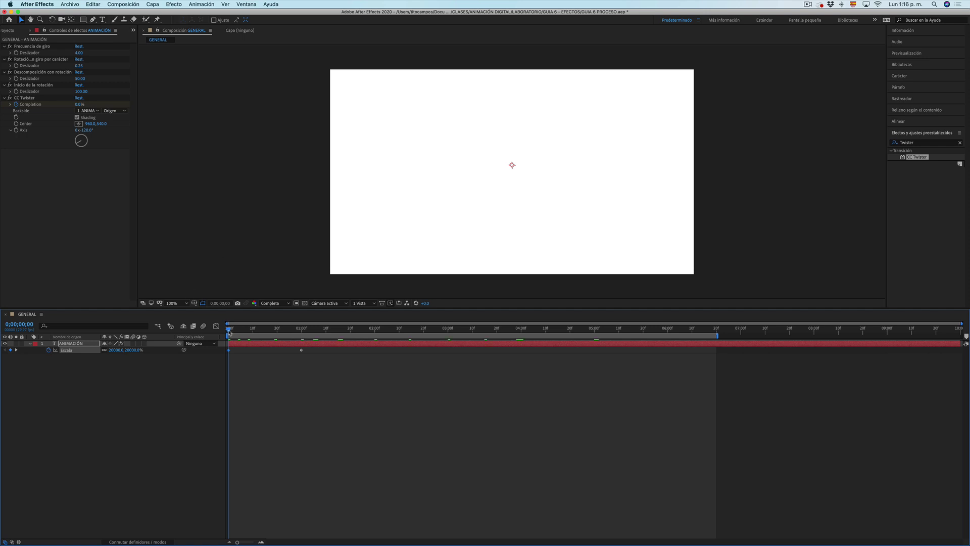
# Scrub and preview the scale-in animation from the start
pyautogui.moveTo(231, 331); pyautogui.dragTo(263, 332)
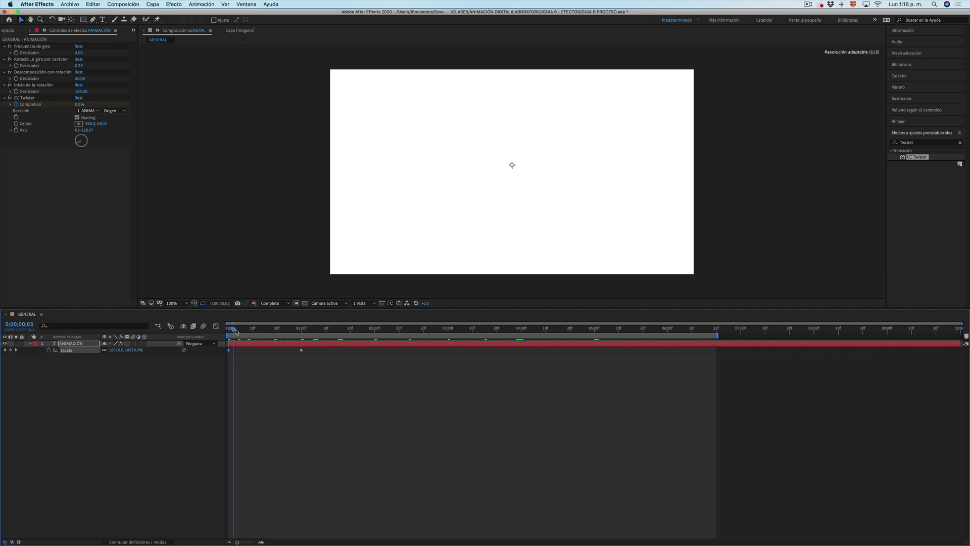
pyautogui.press('space')
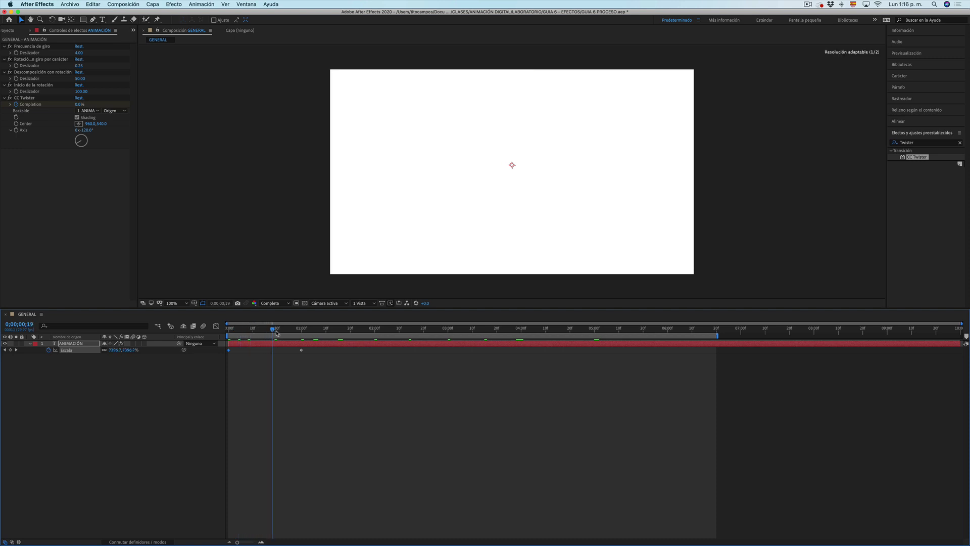
pyautogui.moveTo(291, 337); pyautogui.dragTo(281, 340)
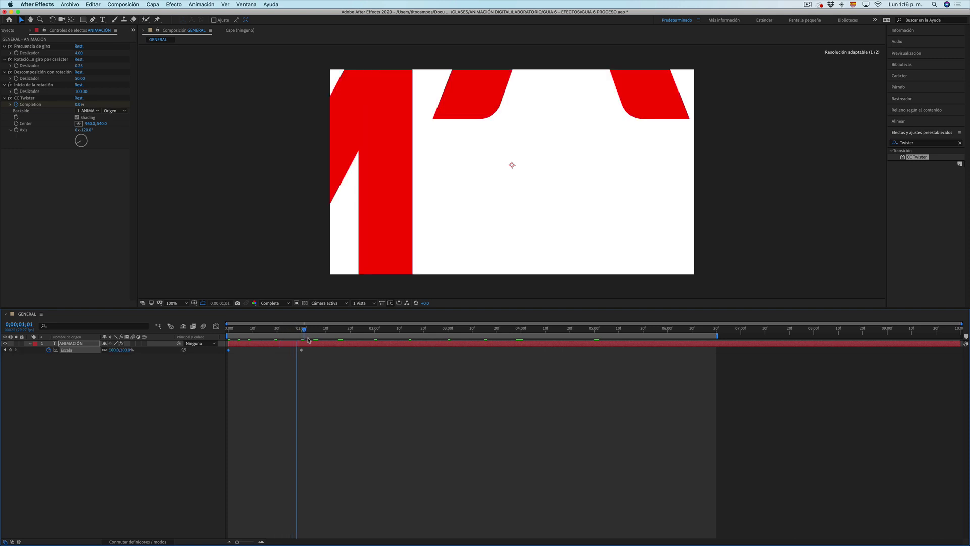
pyautogui.moveTo(282, 340); pyautogui.dragTo(229, 343)
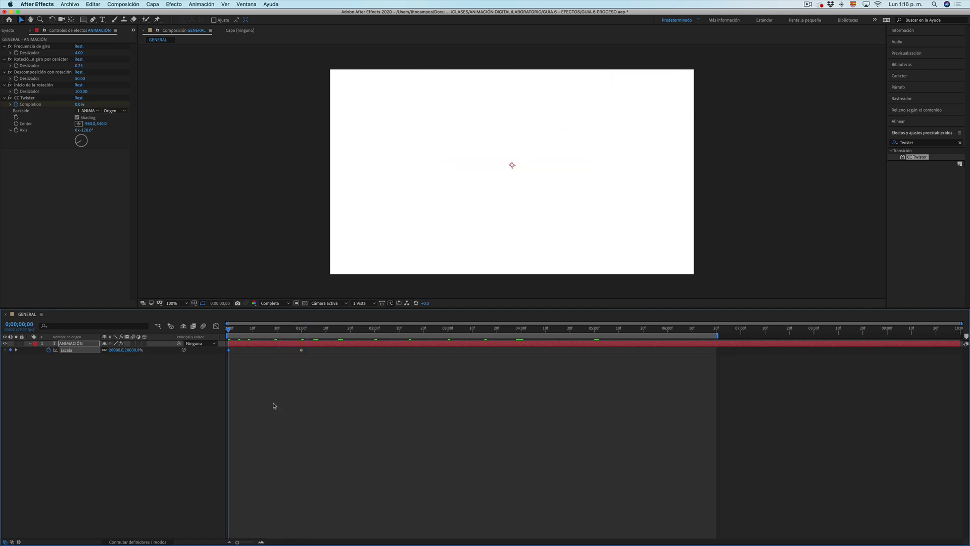
pyautogui.press('space')
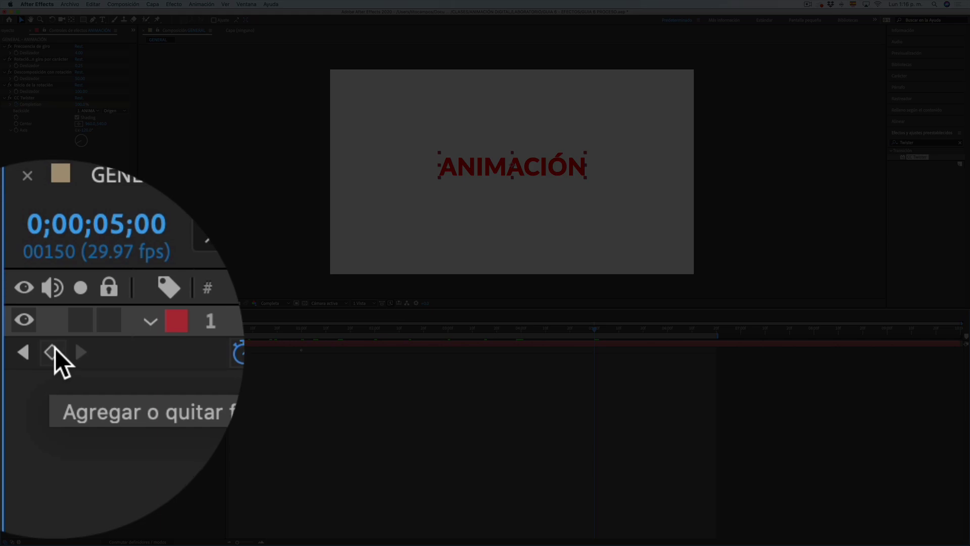
# Add an Escala keyframe at 5 seconds and a 20000% keyframe at 6 seconds
pyautogui.click(10, 350)
pyautogui.moveTo(594, 329)
pyautogui.mouseDown()
pyautogui.moveTo(666, 338)
pyautogui.moveTo(667, 329)
pyautogui.mouseUp()
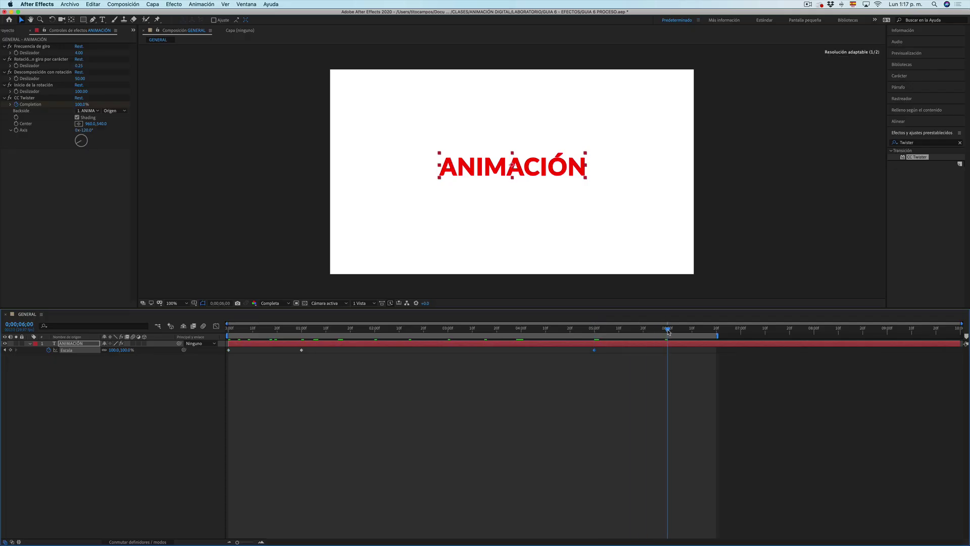
pyautogui.click(127, 350)
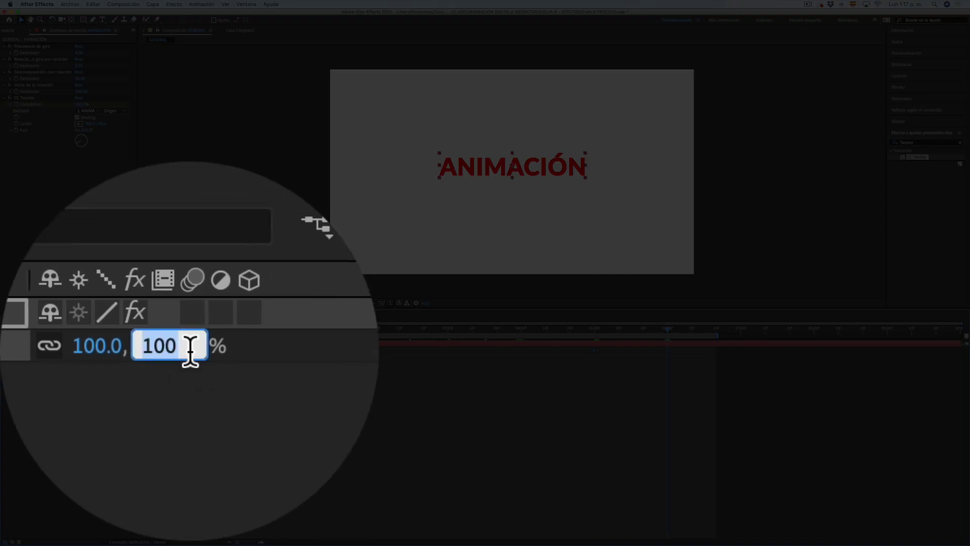
pyautogui.write('2')
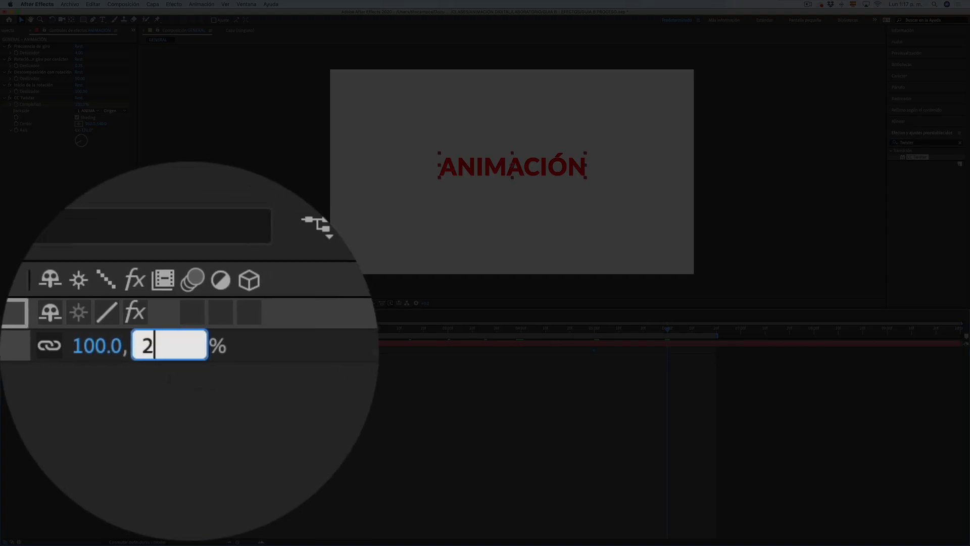
pyautogui.write('000')
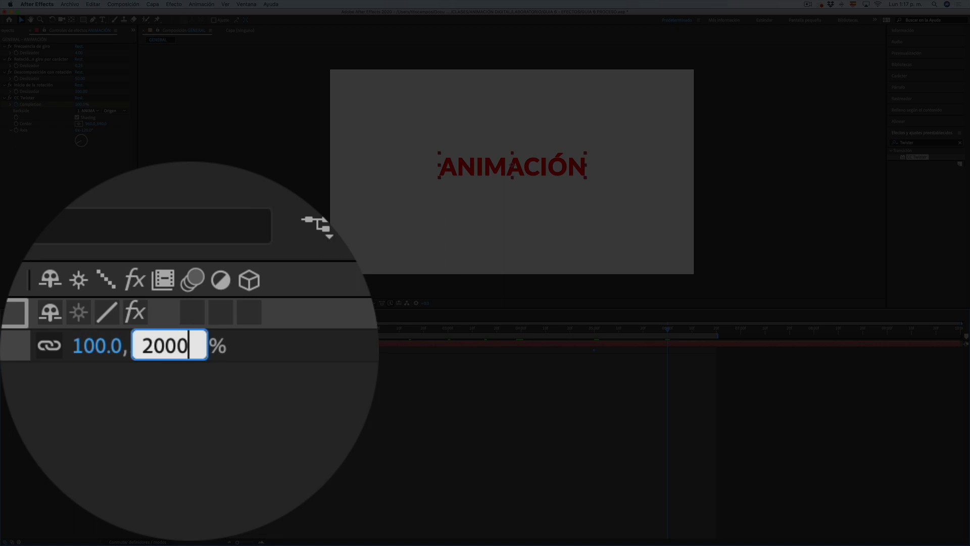
pyautogui.write('0')
pyautogui.press('Return')
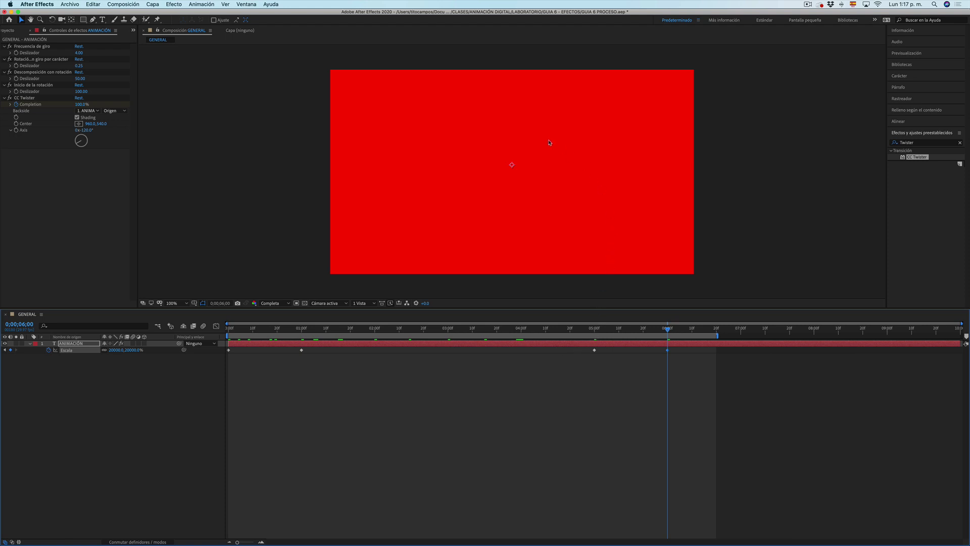
# Pull the final Escala keyframe closer to 5 seconds and preview the scale-out
pyautogui.press('j')
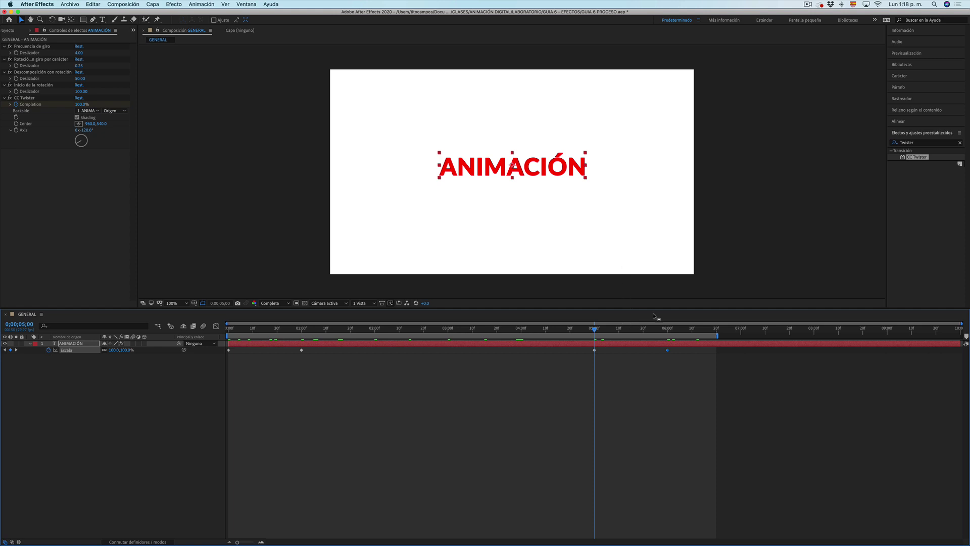
pyautogui.moveTo(667, 351); pyautogui.dragTo(645, 350)
pyautogui.press('space')
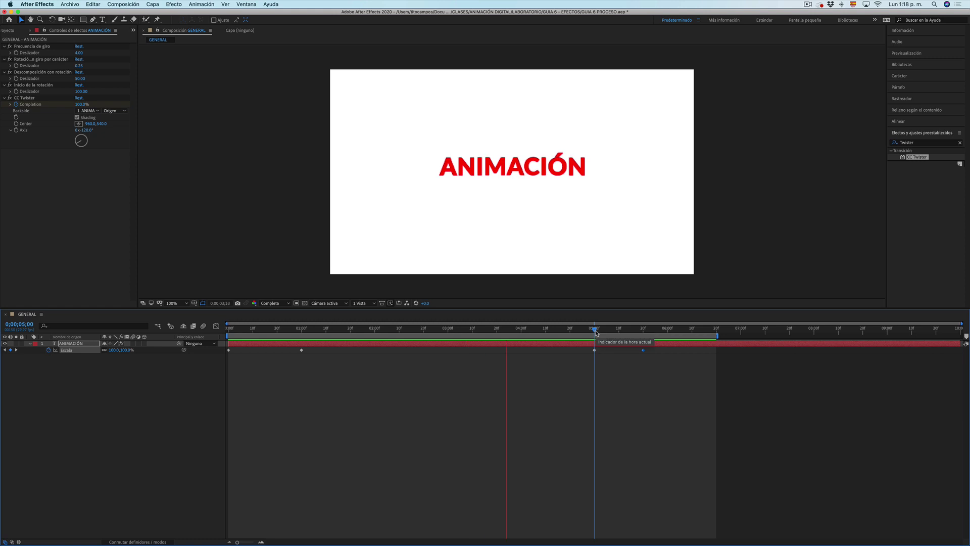
pyautogui.moveTo(597, 333); pyautogui.dragTo(375, 336)
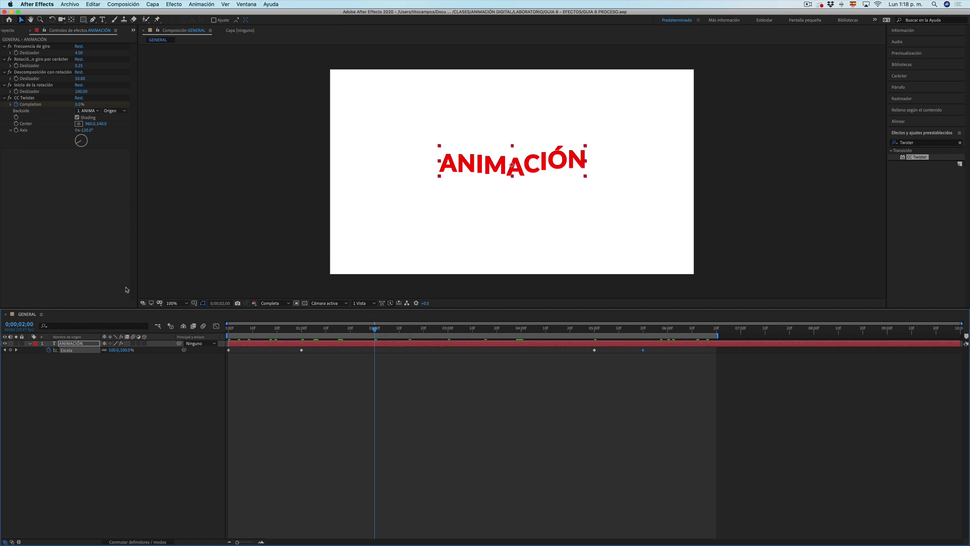
pyautogui.click(92, 356)
# Duplicate the layer as ANIMACIÓN 2, fill it purple, and start it slightly later
pyautogui.press('super+d')
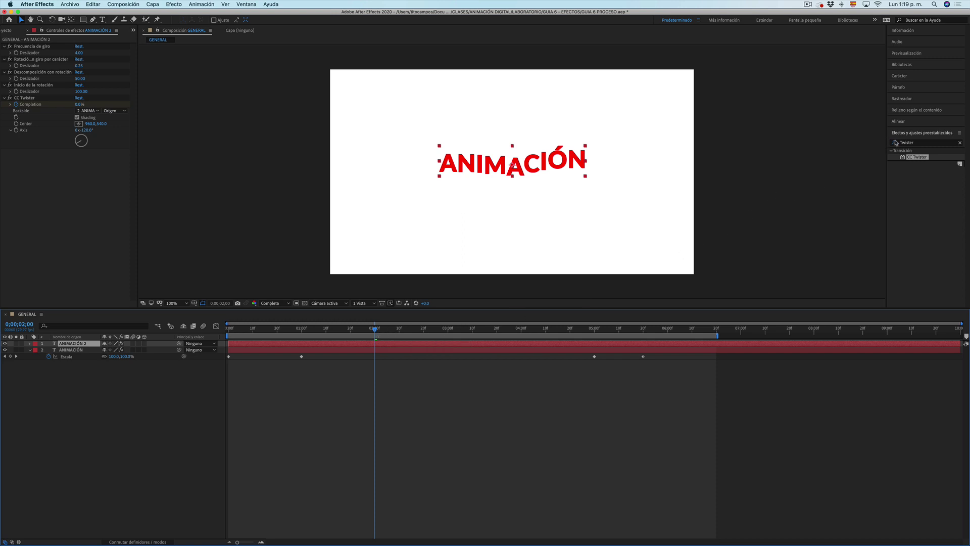
pyautogui.click(909, 77)
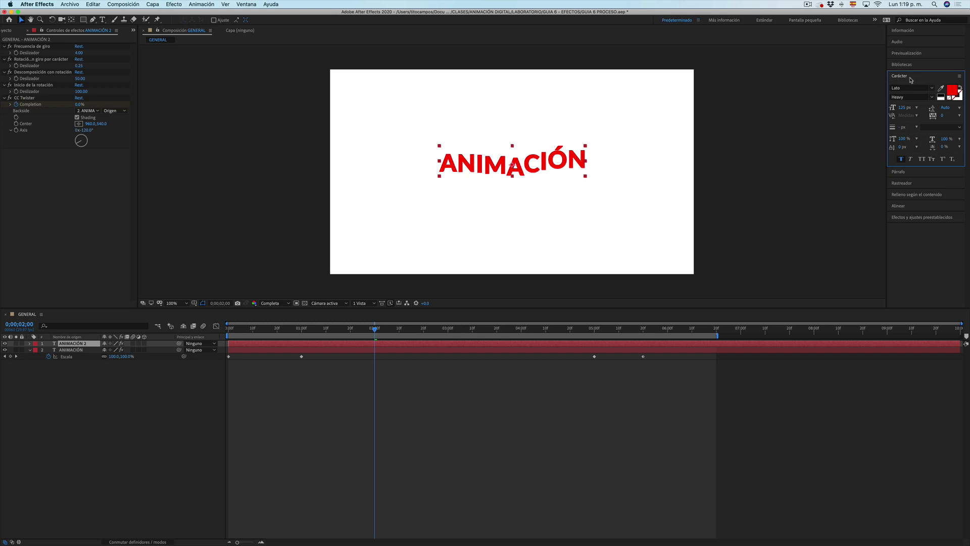
pyautogui.click(953, 91)
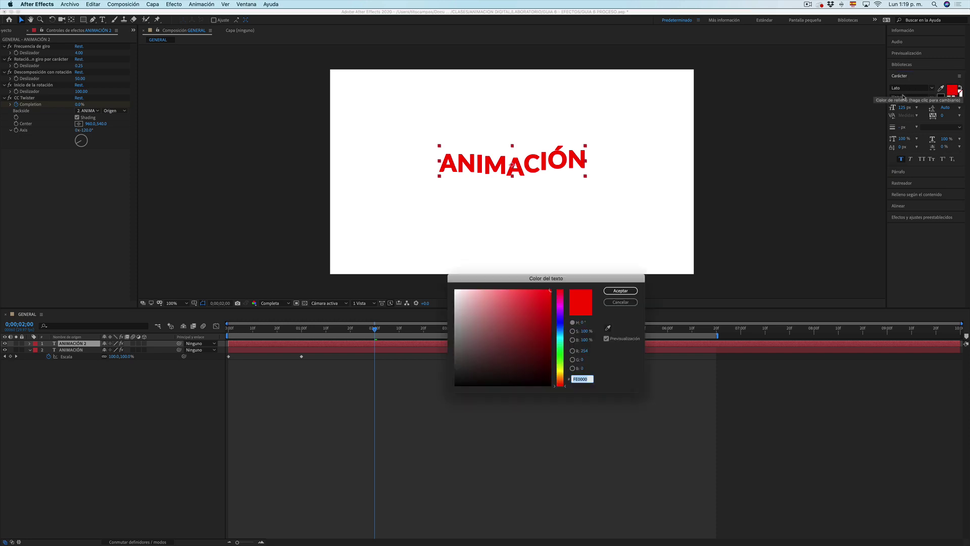
pyautogui.click(559, 315)
pyautogui.click(616, 292)
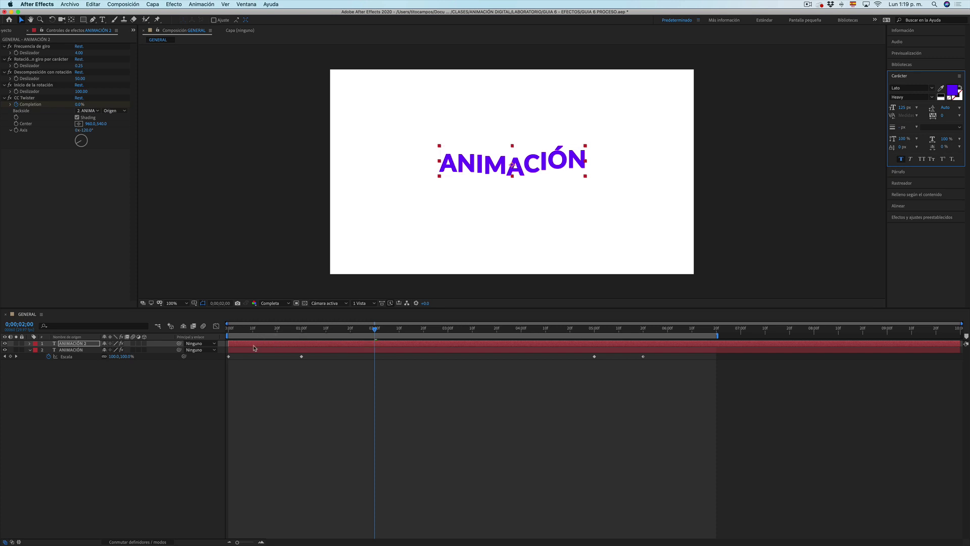
pyautogui.moveTo(256, 345); pyautogui.dragTo(271, 346)
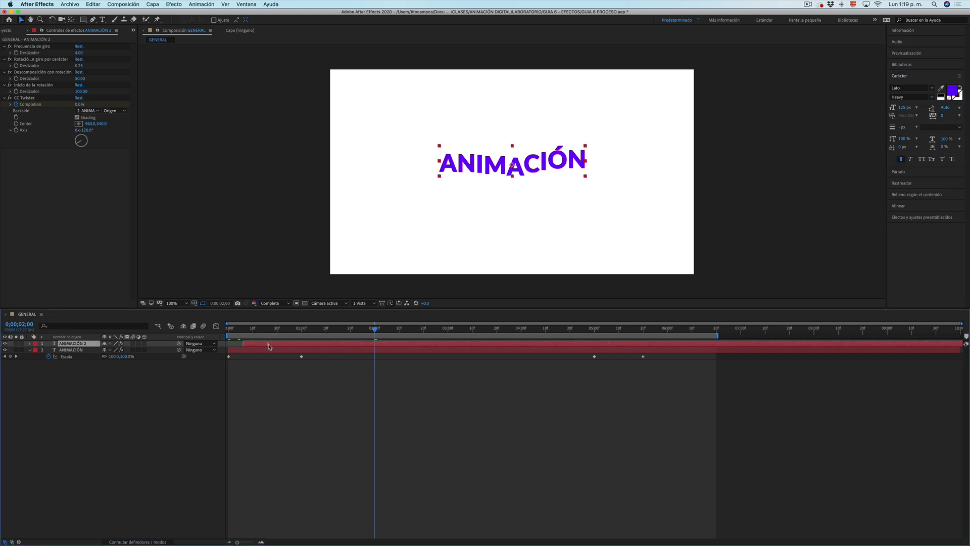
# Scrub the opening frames and preview the purple copy over the red original
pyautogui.click(228, 329)
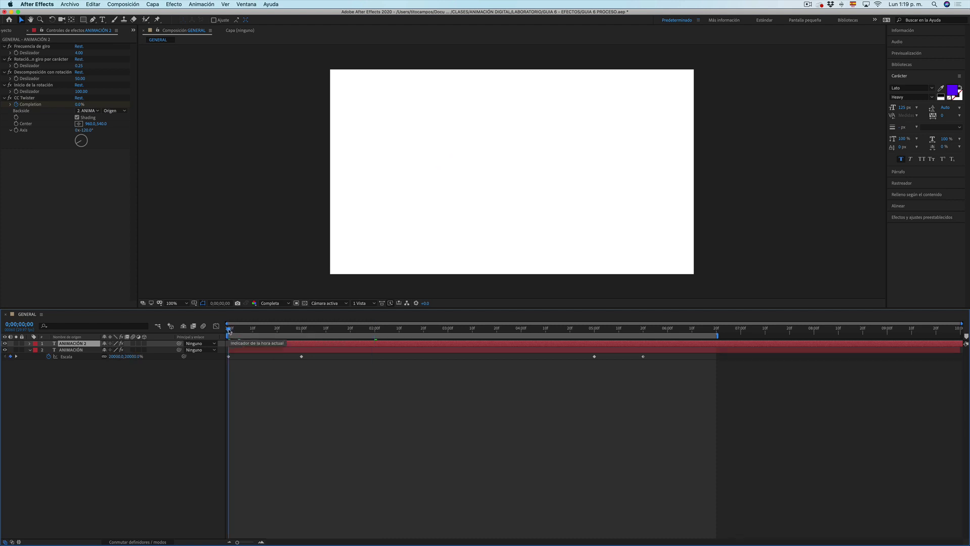
pyautogui.moveTo(229, 330); pyautogui.dragTo(244, 332)
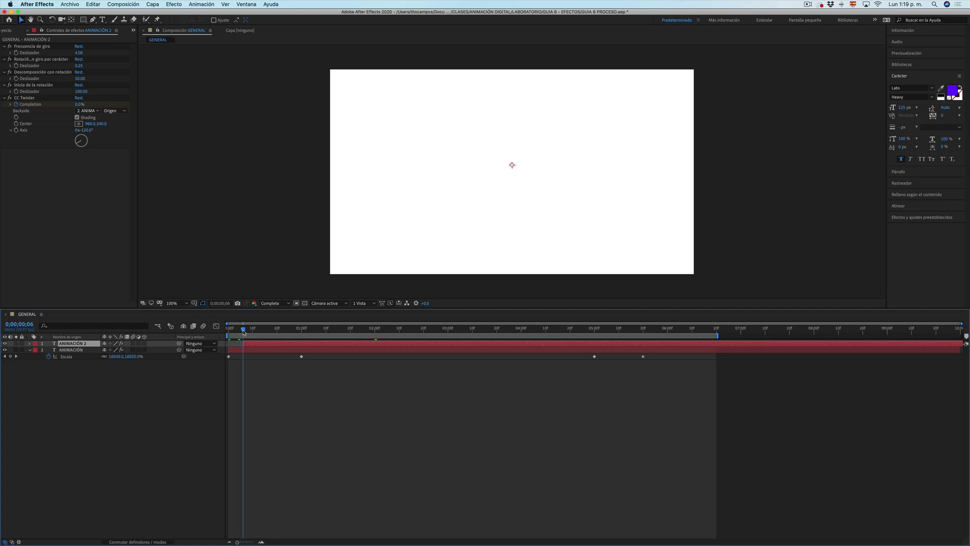
pyautogui.moveTo(245, 332)
pyautogui.mouseDown()
pyautogui.moveTo(322, 340)
pyautogui.moveTo(230, 347)
pyautogui.moveTo(342, 338)
pyautogui.moveTo(221, 353)
pyautogui.mouseUp()
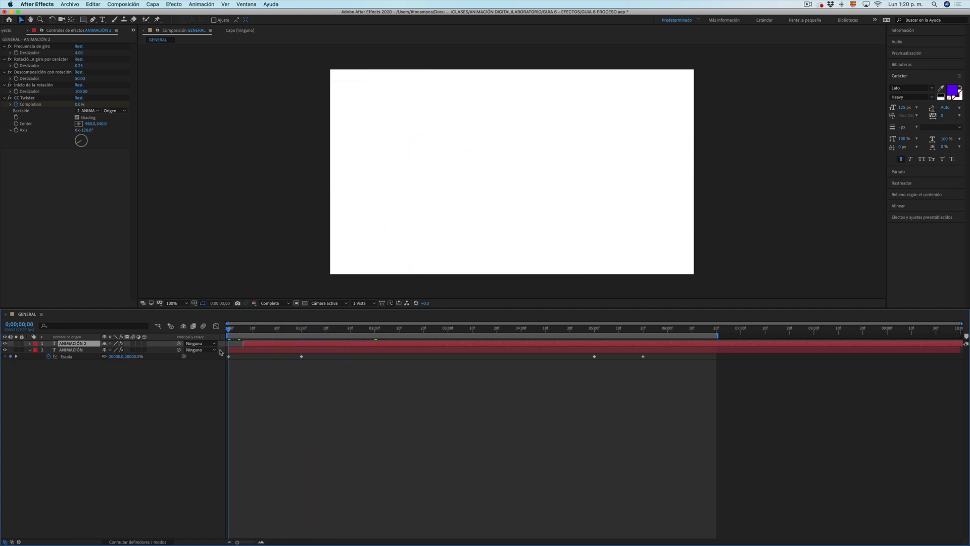
pyautogui.press('space')
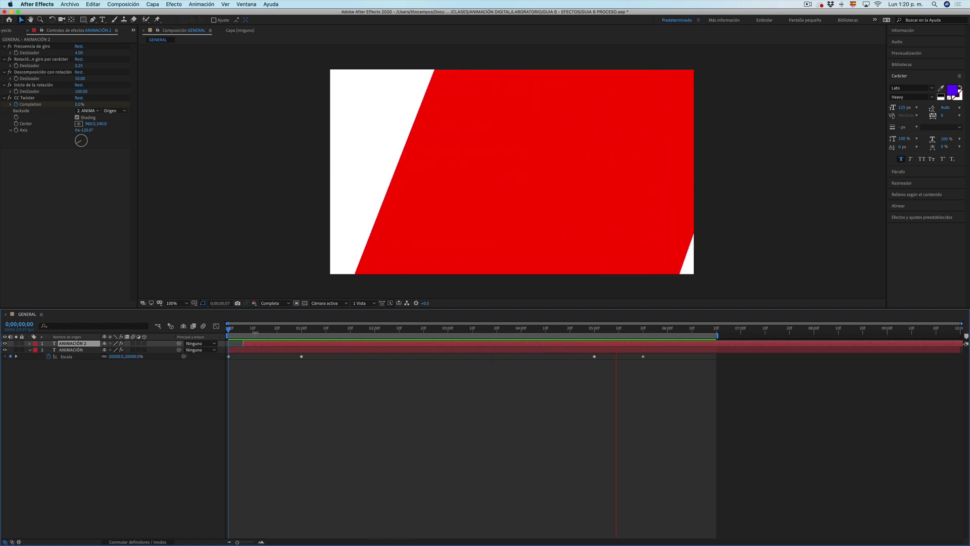
pyautogui.press('space')
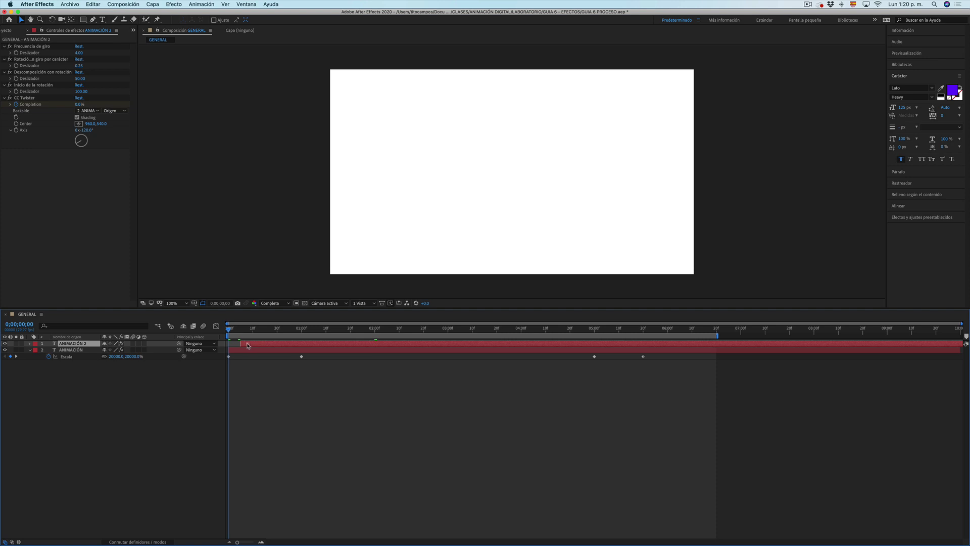
# Shift the copy's start back toward the beginning, preview again, and select ANIMACIÓN 2
pyautogui.moveTo(247, 346); pyautogui.dragTo(238, 348)
pyautogui.press('space')
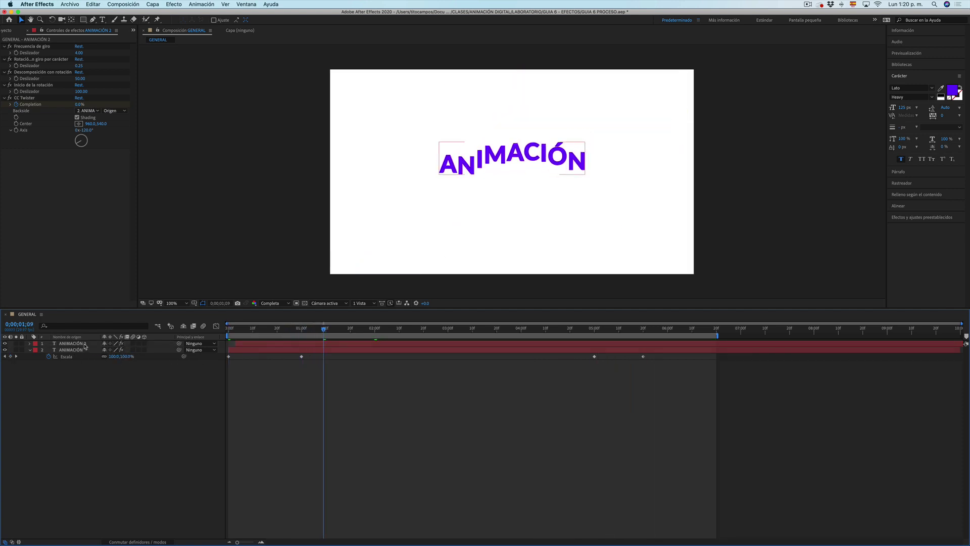
pyautogui.click(84, 344)
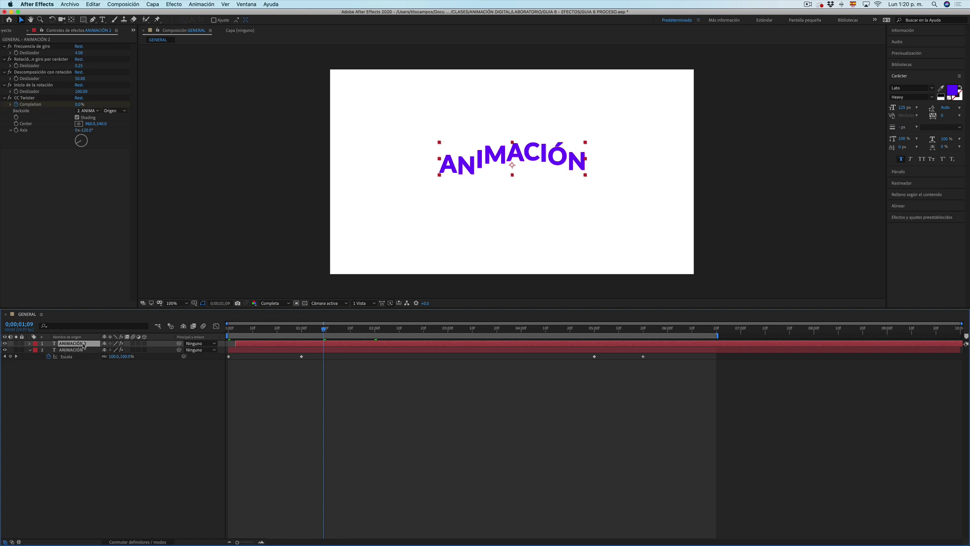
pyautogui.press('super')
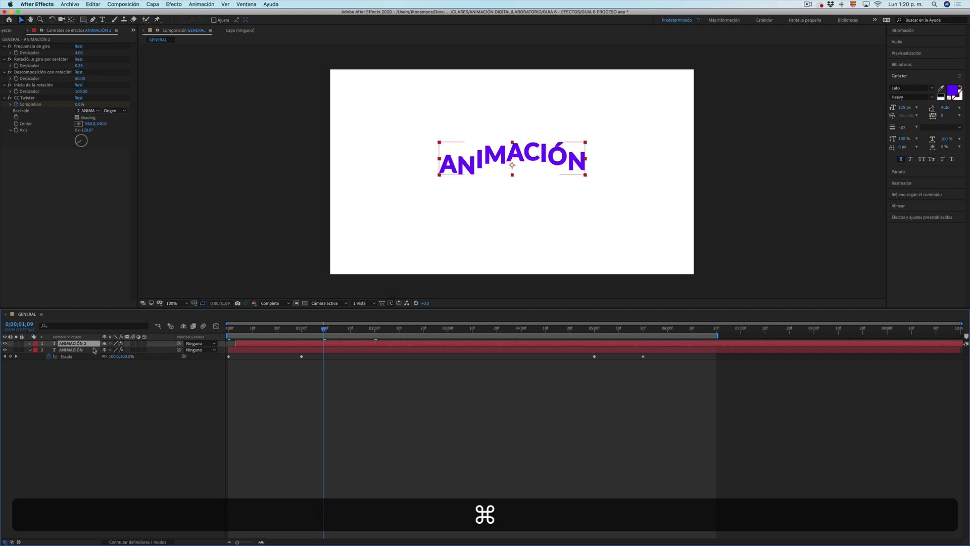
# Duplicate into ANIMACIÓN 3, offset its start a few frames, and colour it cyan
pyautogui.press('super+d')
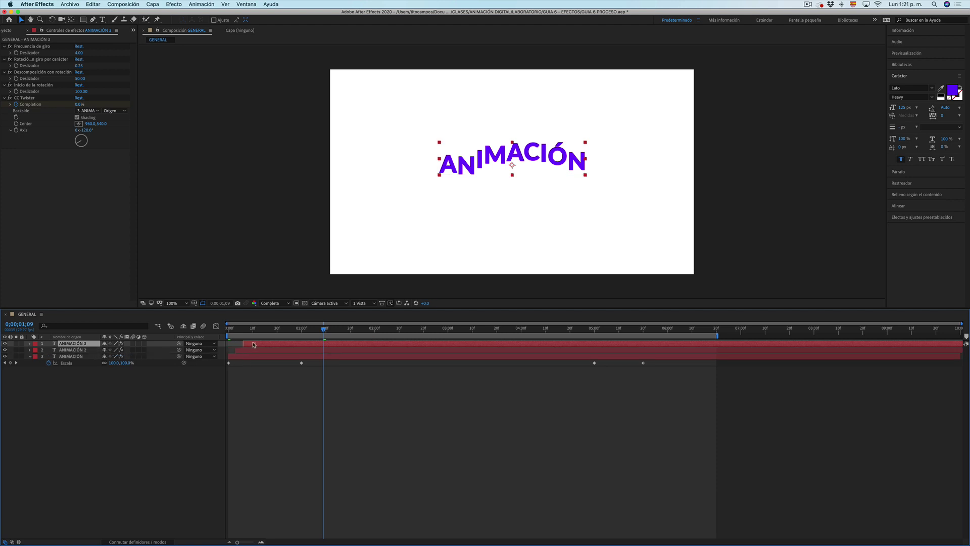
pyautogui.moveTo(251, 344); pyautogui.dragTo(254, 345)
pyautogui.click(953, 91)
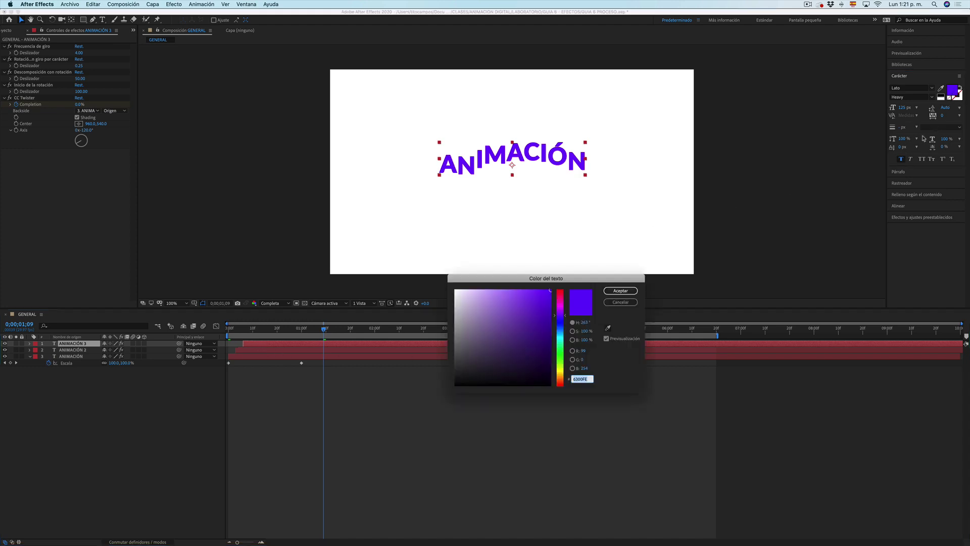
pyautogui.click(559, 337)
pyautogui.click(621, 290)
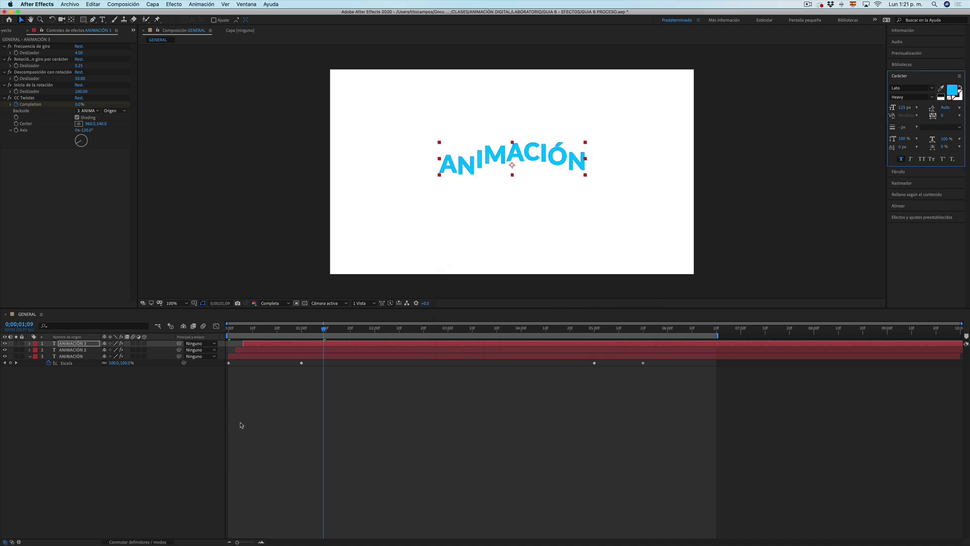
pyautogui.click(95, 344)
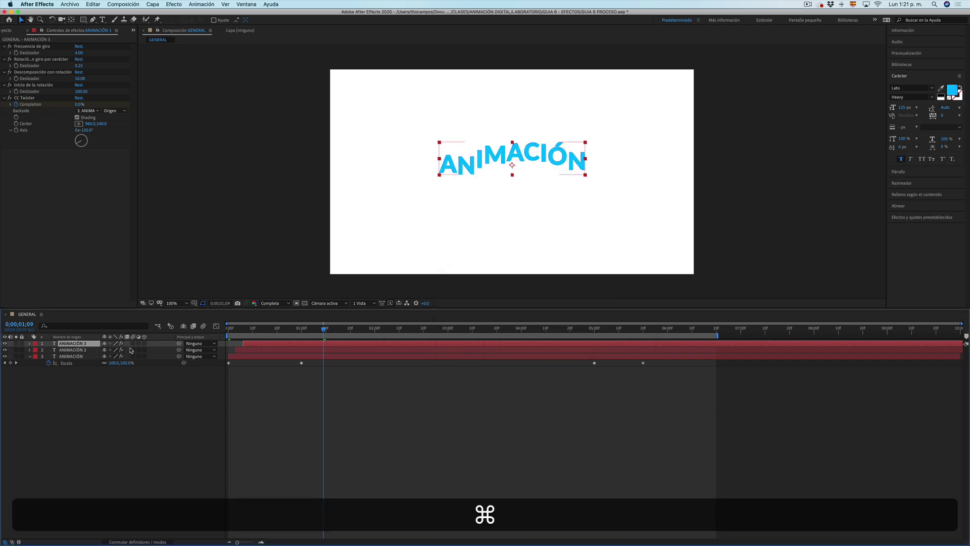
# Duplicate into ANIMACIÓN 4, delay its start a few frames, and colour it green
pyautogui.press('super+d')
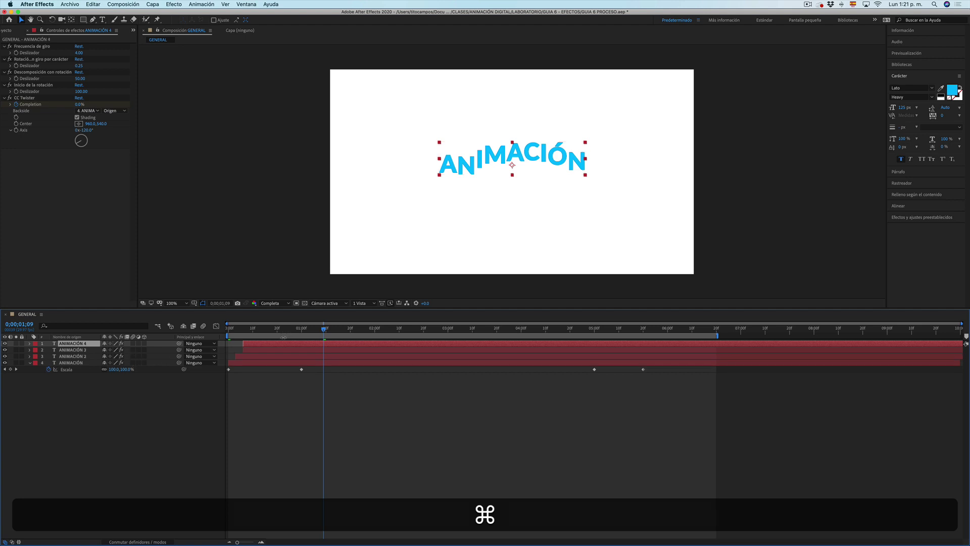
pyautogui.moveTo(262, 345); pyautogui.dragTo(263, 345)
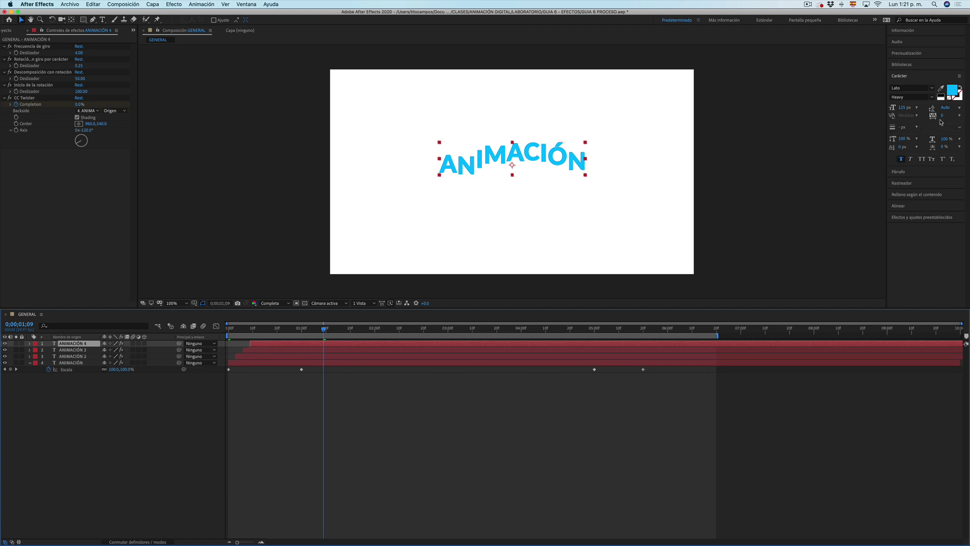
pyautogui.click(951, 91)
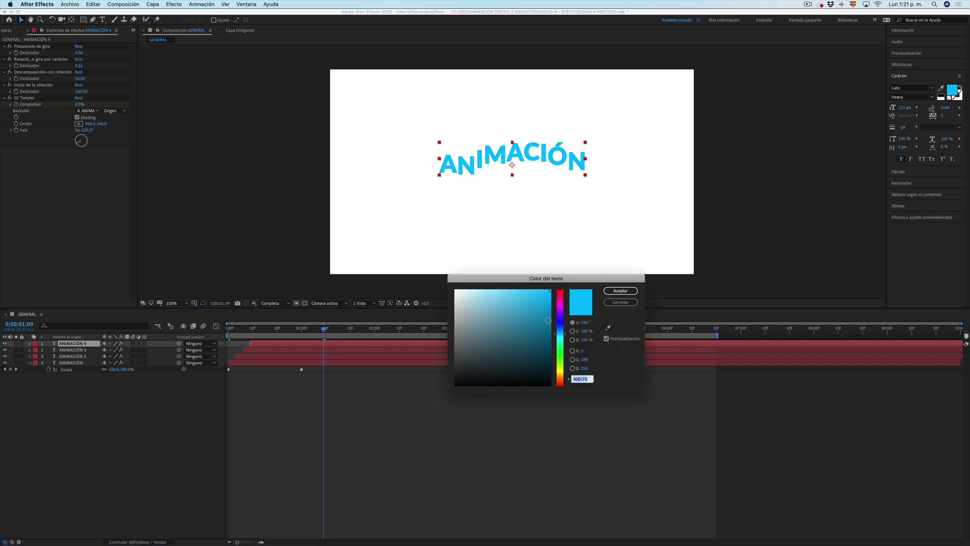
pyautogui.moveTo(561, 344); pyautogui.dragTo(561, 329)
pyautogui.click(615, 292)
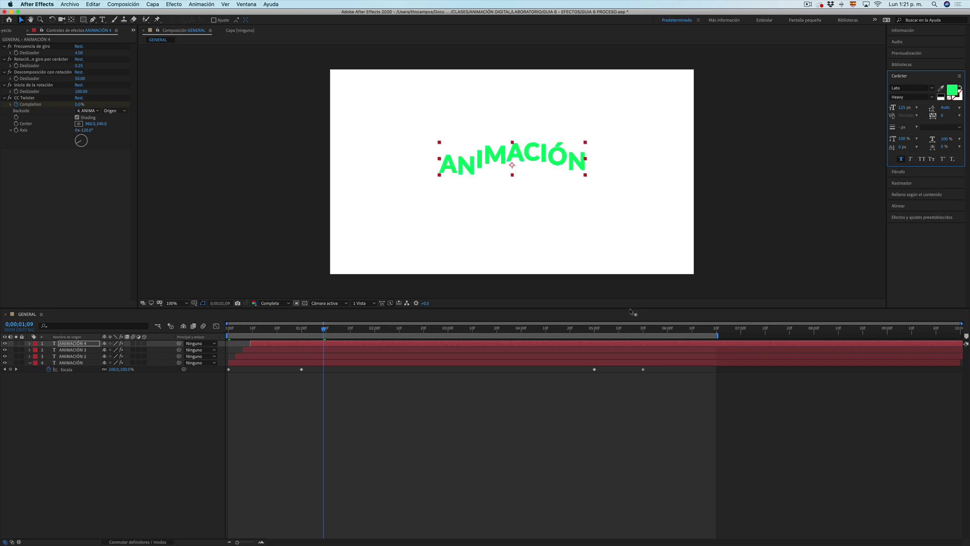
pyautogui.press('super')
# Duplicate into ANIMACIÓN 5 coloured yellow, then step back ten frames and play briefly
pyautogui.press('super+d')
pyautogui.click(949, 96)
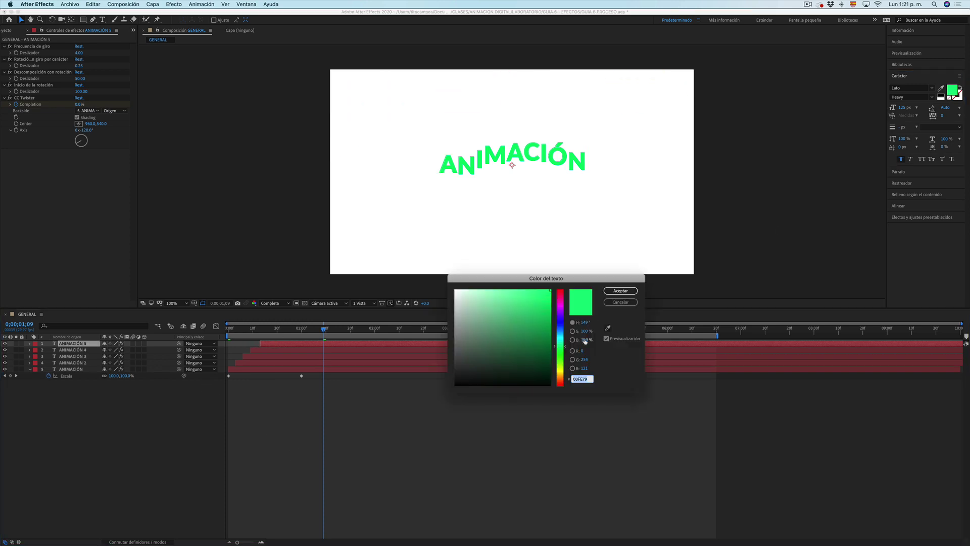
pyautogui.click(559, 364)
pyautogui.moveTo(562, 369); pyautogui.dragTo(561, 376)
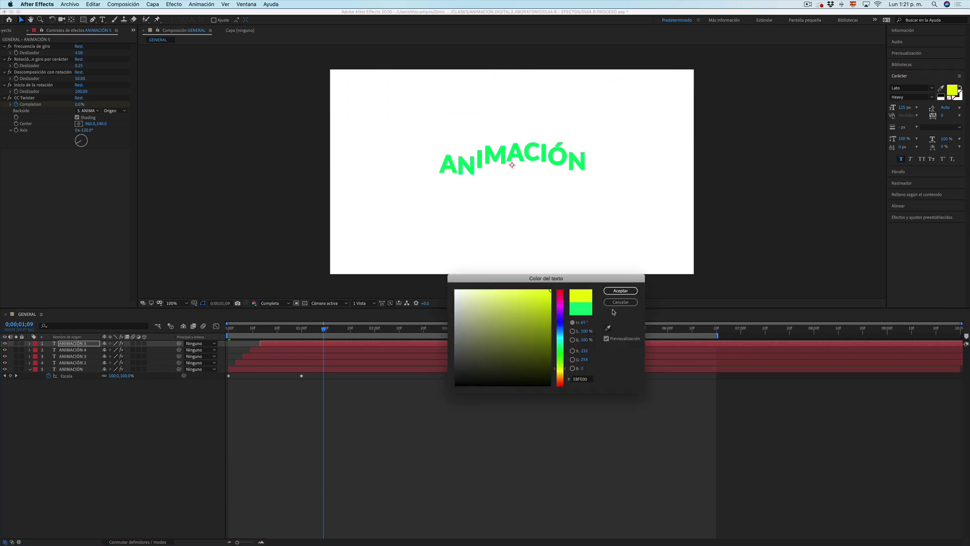
pyautogui.click(620, 291)
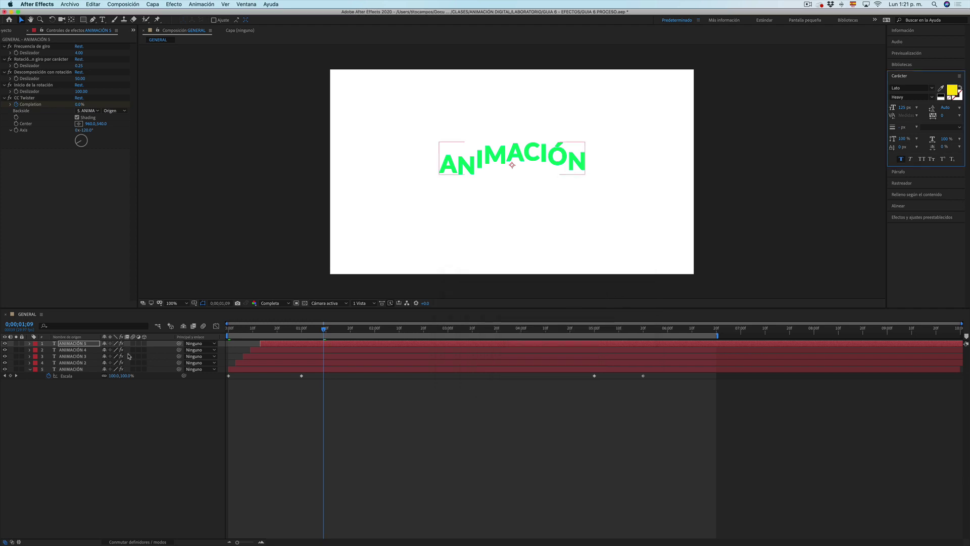
pyautogui.click(295, 346)
pyautogui.hotkey('shift', 'pageup')
pyautogui.press('space')
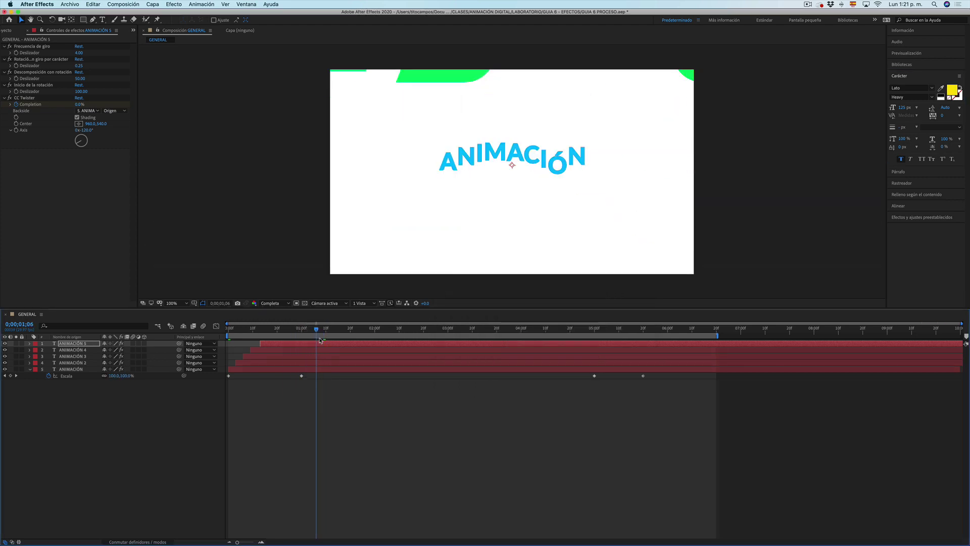
pyautogui.press('space')
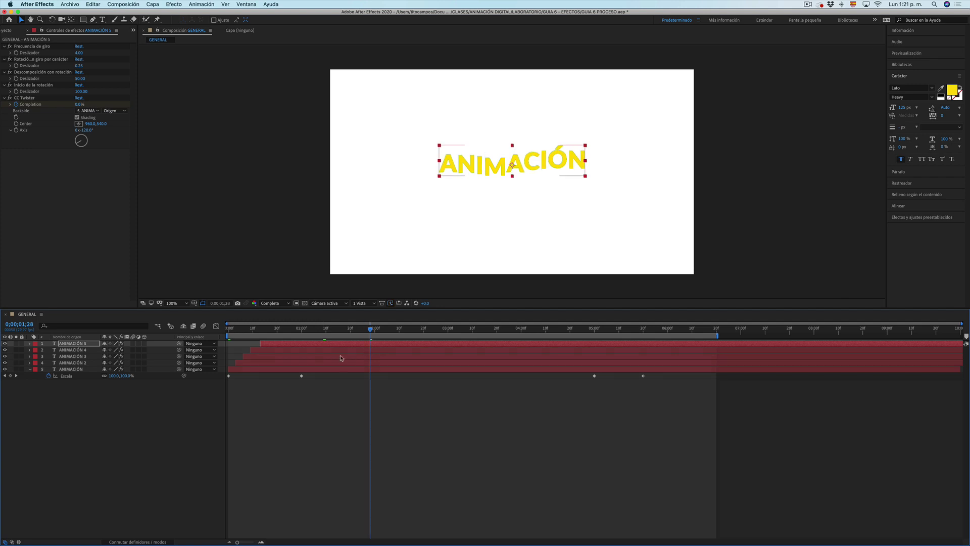
# Duplicate into ANIMACIÓN 6 and colour its text red
pyautogui.hotkey('ctrl', 'd')
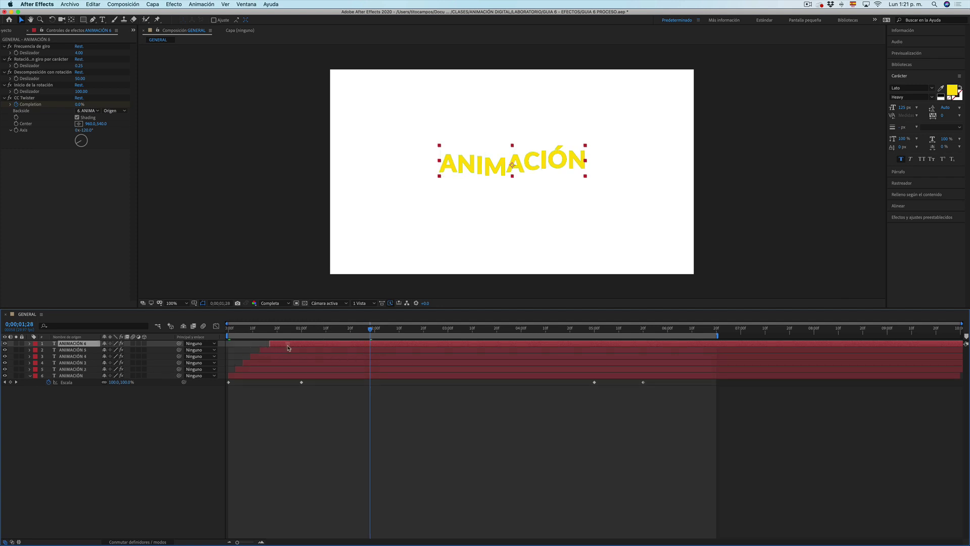
pyautogui.click(952, 90)
pyautogui.moveTo(554, 336); pyautogui.dragTo(555, 385)
pyautogui.click(621, 290)
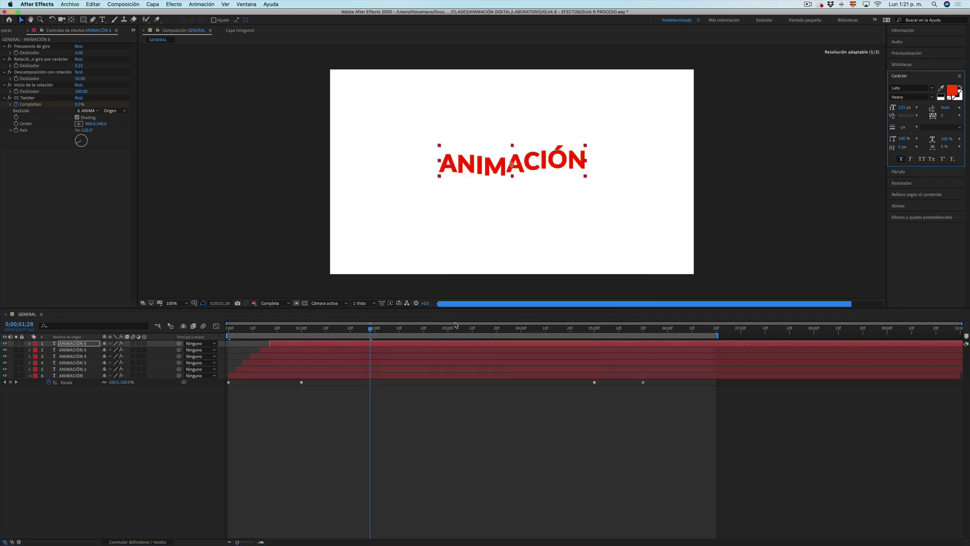
# At 0;00;02;07, duplicate into ANIMACIÓN 7, start it later, colour it red, and preview
pyautogui.moveTo(372, 329); pyautogui.dragTo(394, 334)
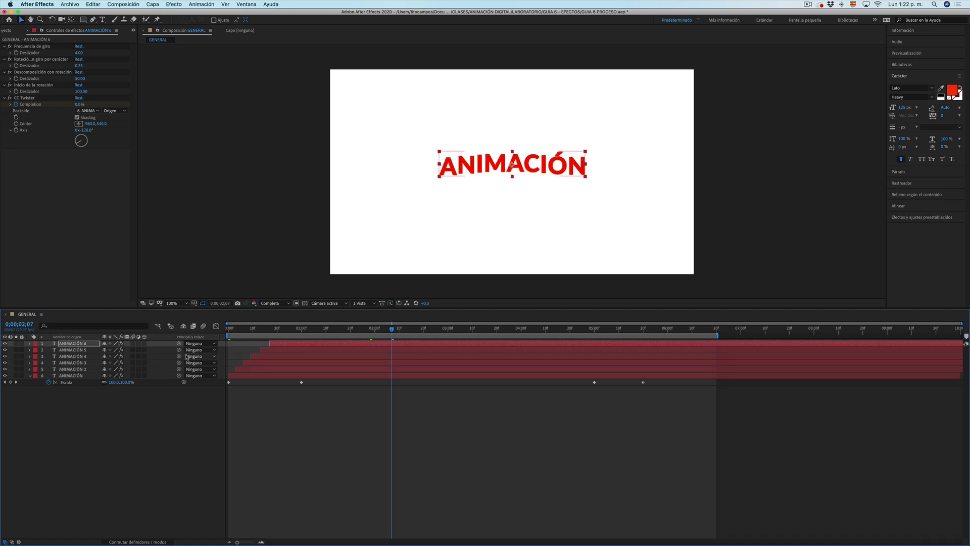
pyautogui.hotkey('ctrl', 'd')
pyautogui.moveTo(323, 346); pyautogui.dragTo(336, 346)
pyautogui.click(951, 90)
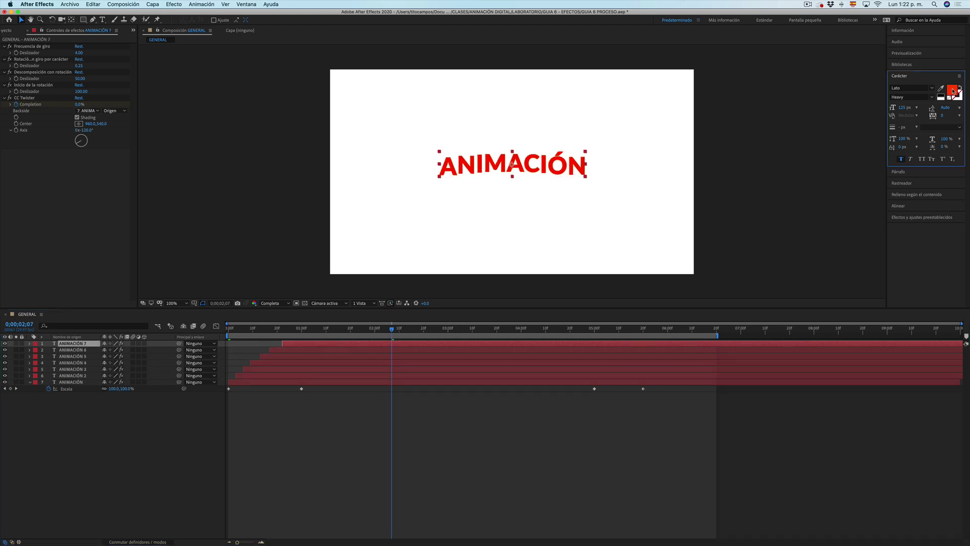
pyautogui.moveTo(561, 387); pyautogui.dragTo(560, 392)
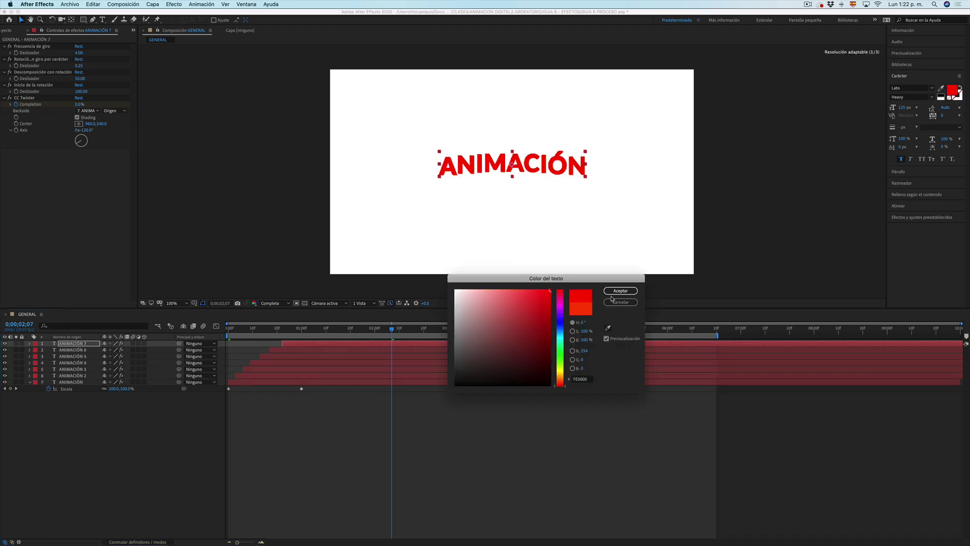
pyautogui.click(620, 291)
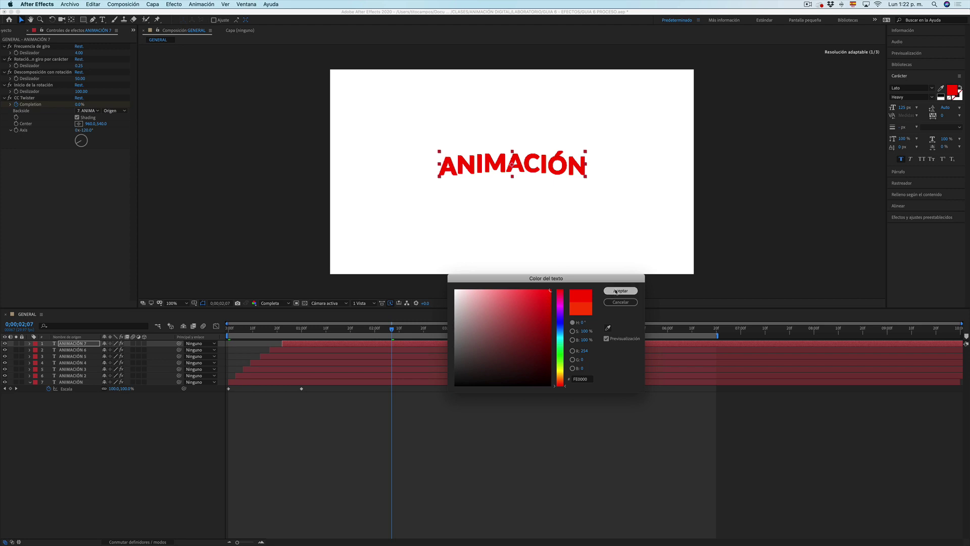
pyautogui.click(230, 330)
pyautogui.press('space')
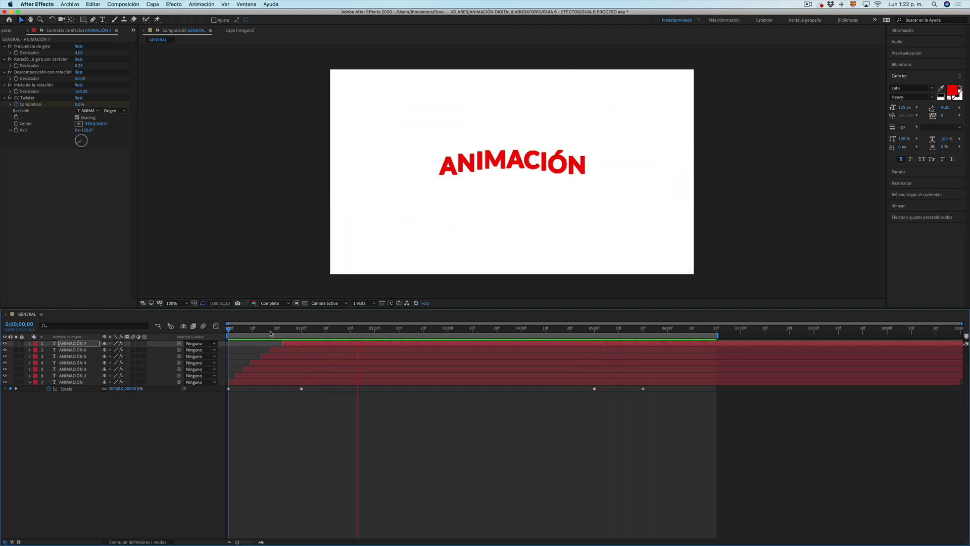
# Undo a trial shift of the top layer, then select all seven layers and reveal keyframes with U
pyautogui.moveTo(498, 344); pyautogui.dragTo(480, 349)
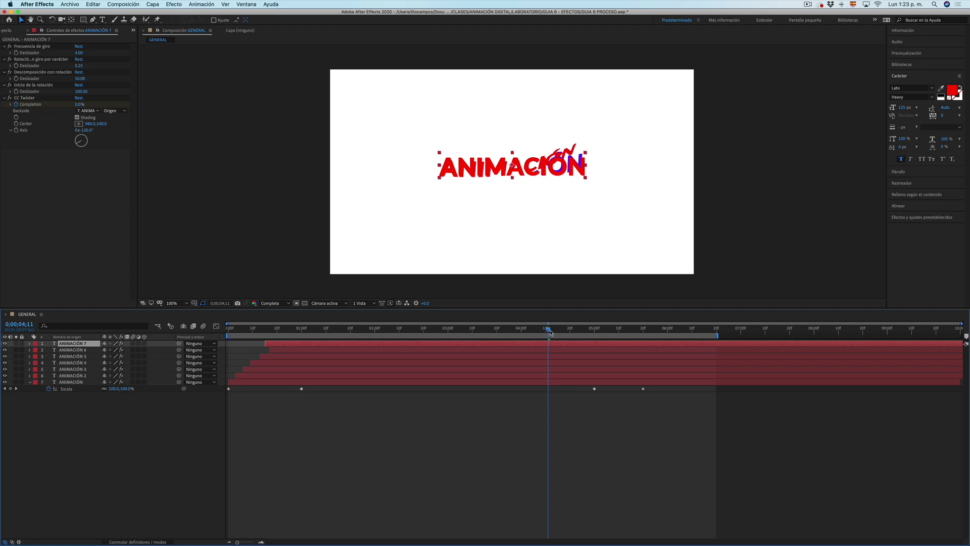
pyautogui.moveTo(551, 332); pyautogui.dragTo(578, 341)
pyautogui.hotkey('ctrl', 'z')
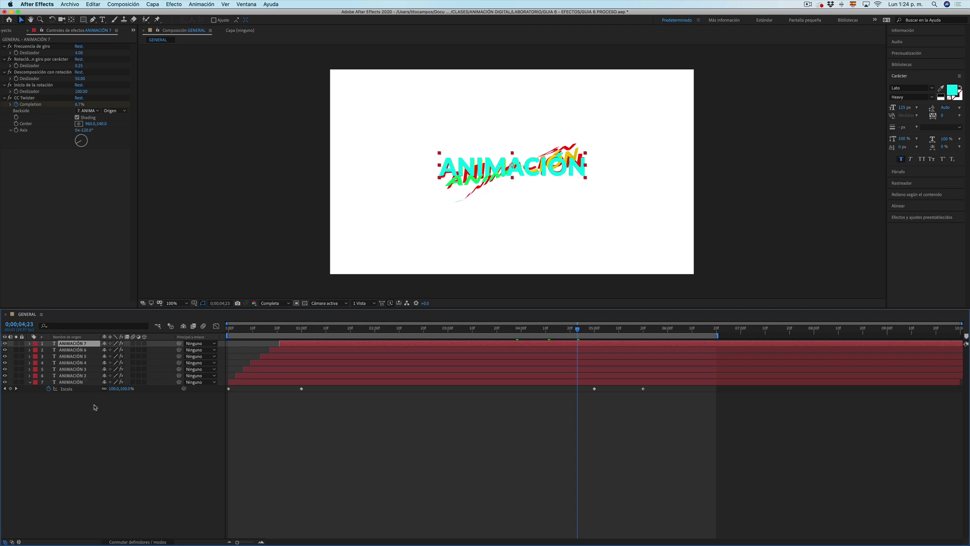
pyautogui.hotkey('ctrl', 'a')
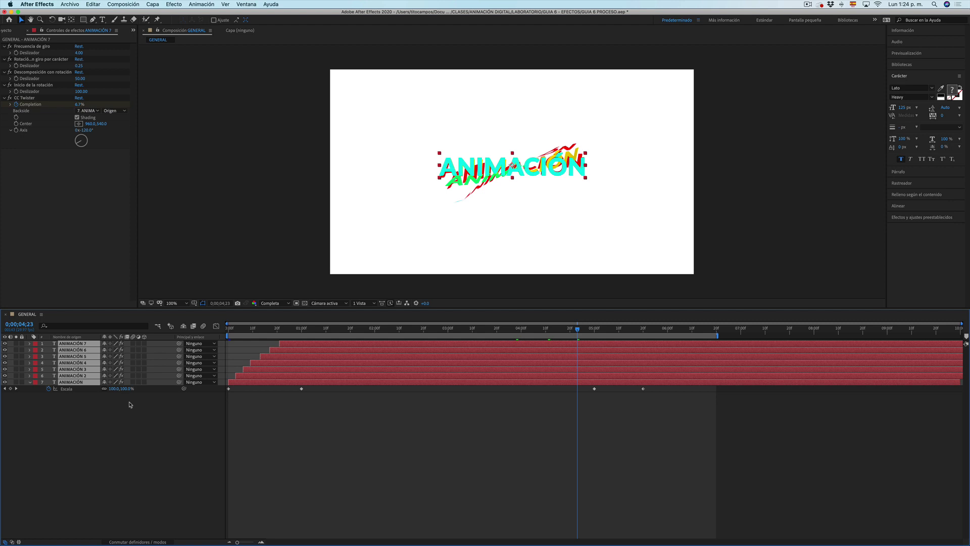
pyautogui.press('u')
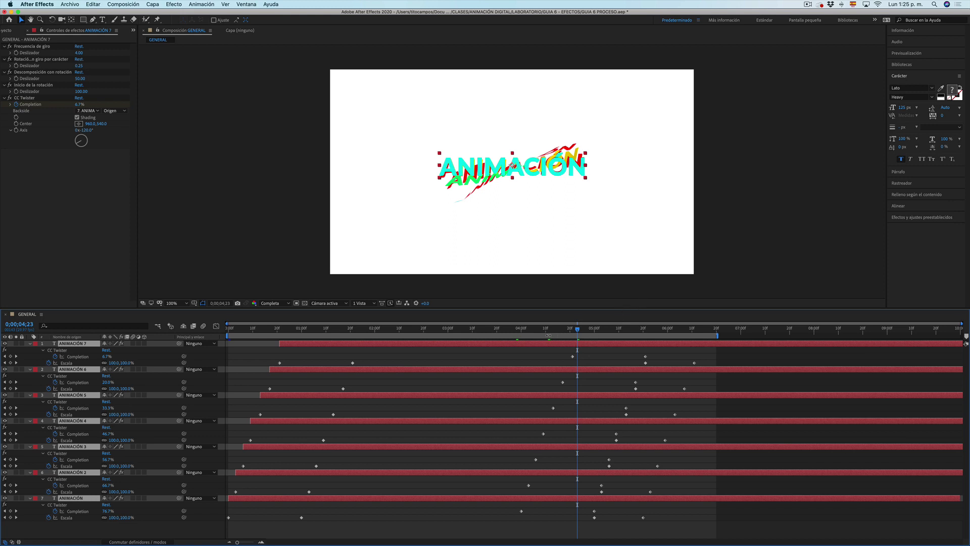
# Drag the keyframes of ANIMACIÓN 7, 6 and 5 earlier, toward about 4 seconds
pyautogui.moveTo(527, 331)
pyautogui.mouseDown()
pyautogui.moveTo(561, 331)
pyautogui.moveTo(509, 342)
pyautogui.mouseUp()
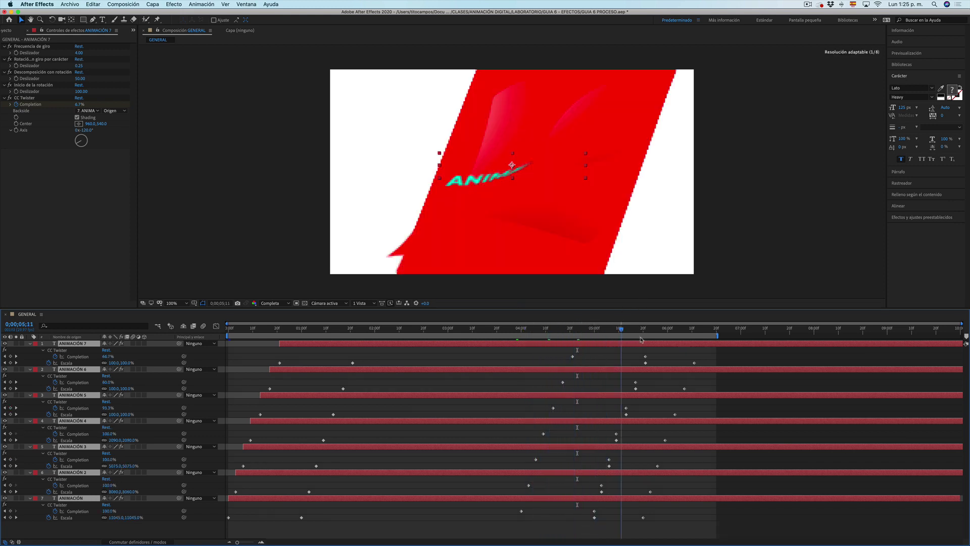
pyautogui.click(509, 342)
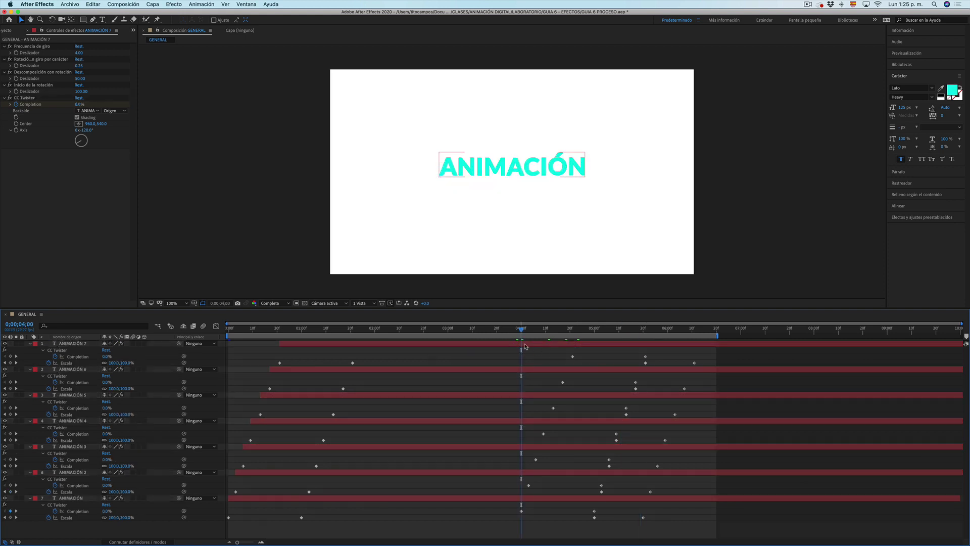
pyautogui.moveTo(525, 350); pyautogui.dragTo(705, 373)
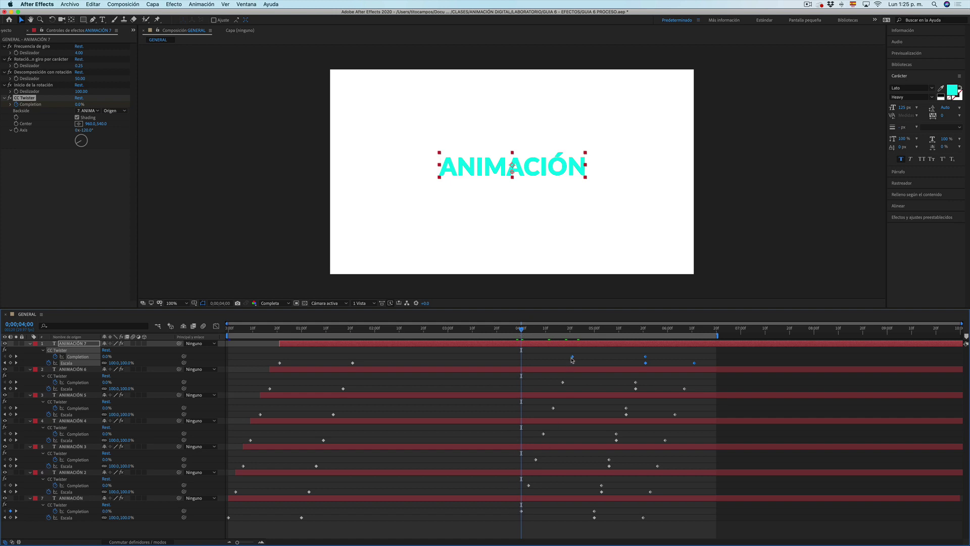
pyautogui.moveTo(572, 356); pyautogui.dragTo(526, 365)
pyautogui.click(526, 331)
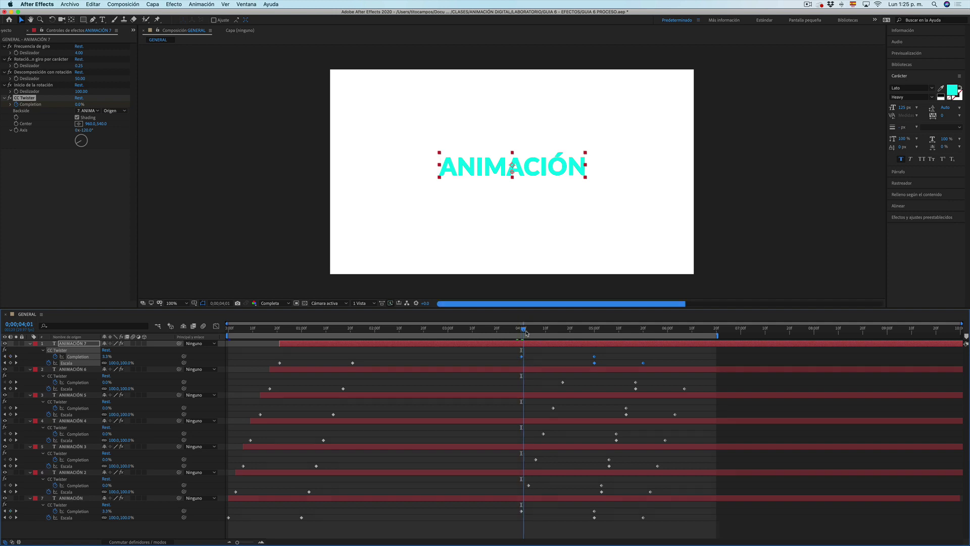
pyautogui.moveTo(526, 332); pyautogui.dragTo(528, 332)
pyautogui.moveTo(694, 378)
pyautogui.mouseDown()
pyautogui.moveTo(554, 395)
pyautogui.moveTo(527, 387)
pyautogui.mouseUp()
pyautogui.click(535, 330)
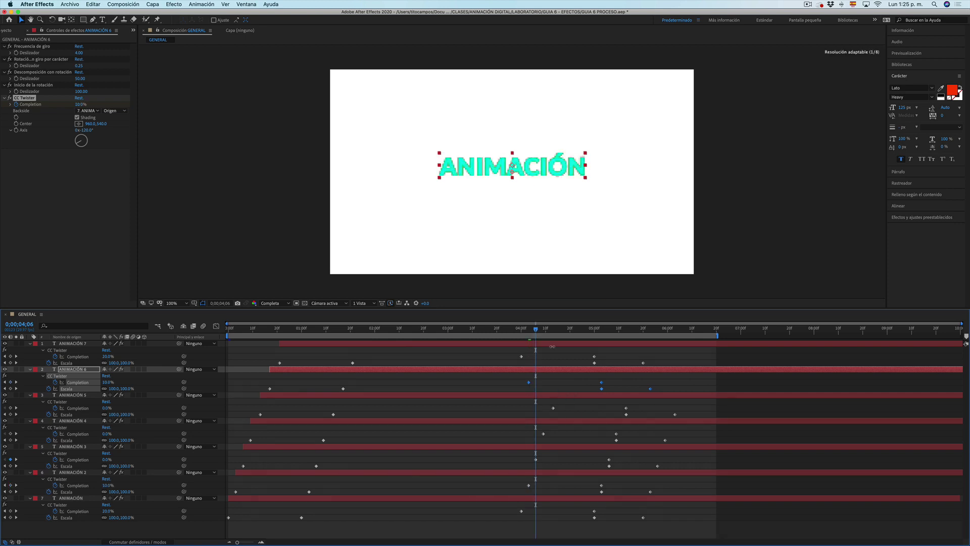
pyautogui.moveTo(685, 402)
pyautogui.mouseDown()
pyautogui.moveTo(537, 419)
pyautogui.moveTo(536, 407)
pyautogui.mouseUp()
# Preview the animation from the start, then select ANIMACIÓN 7 and move to about 5;09
pyautogui.press('Home')
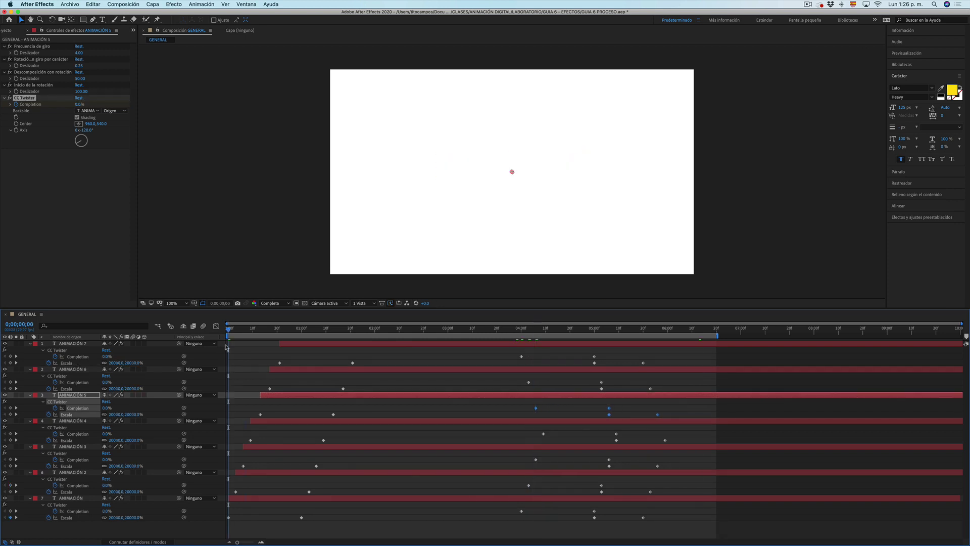
pyautogui.press('space')
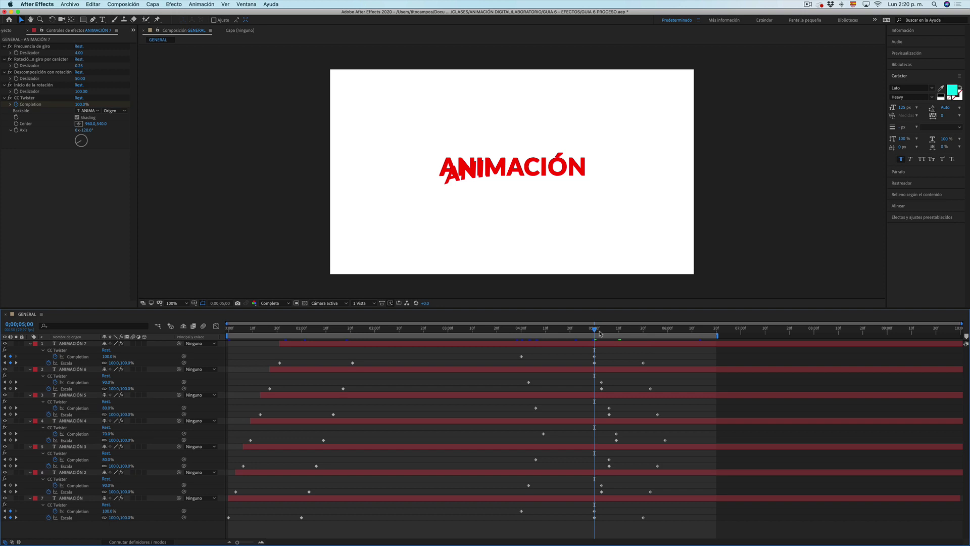
pyautogui.click(604, 362)
pyautogui.click(605, 345)
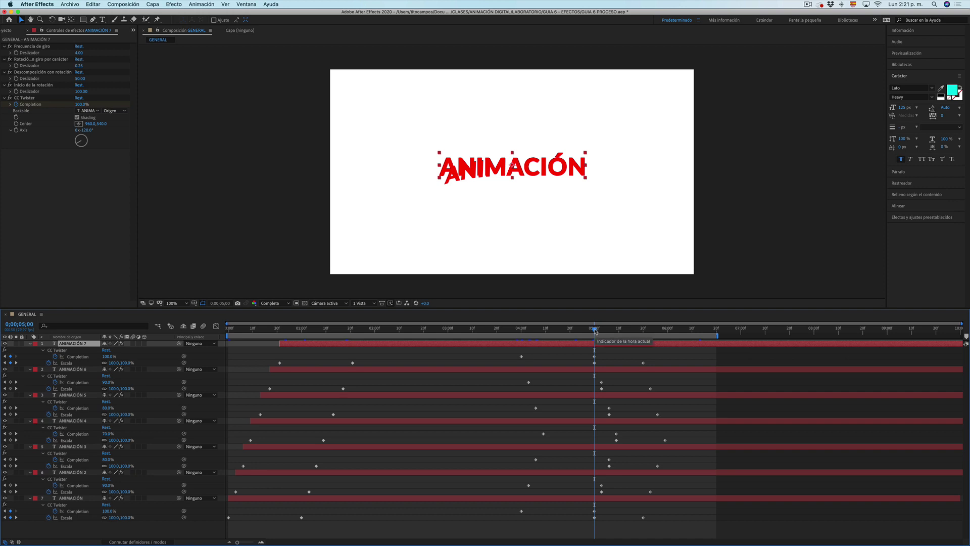
pyautogui.moveTo(595, 331); pyautogui.dragTo(619, 331)
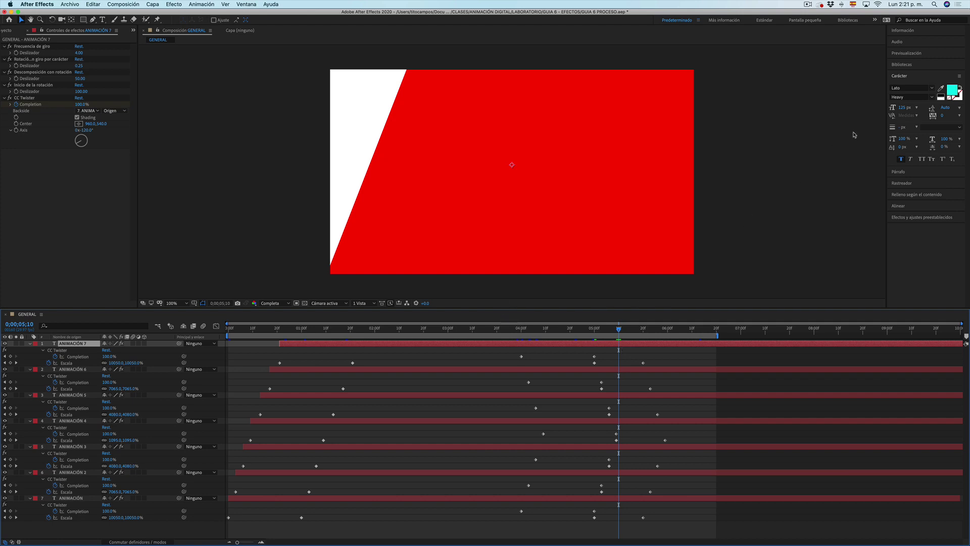
# Search Effects & Presets for 'cambiar' and apply Cambiar color to ANIMACIÓN 7
pyautogui.click(914, 217)
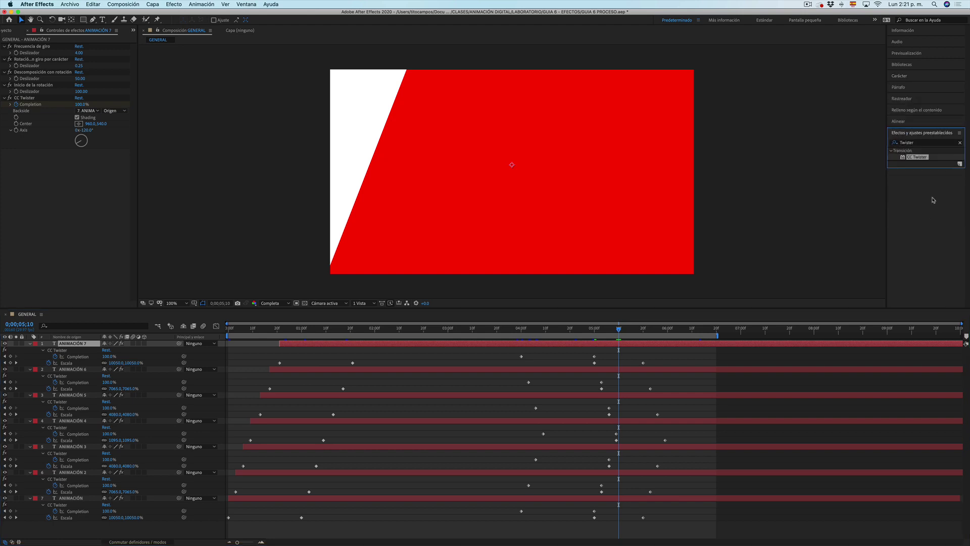
pyautogui.click(899, 145)
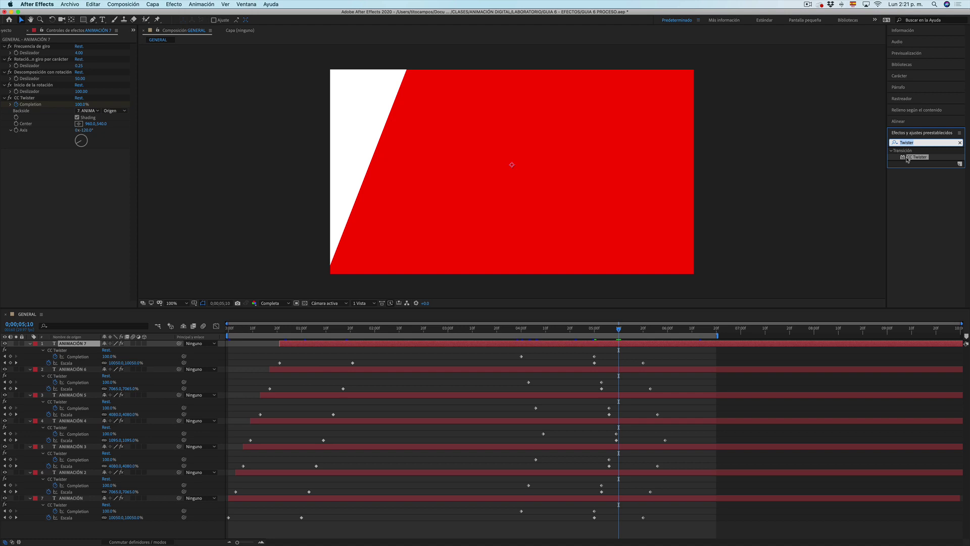
pyautogui.write('cambiar')
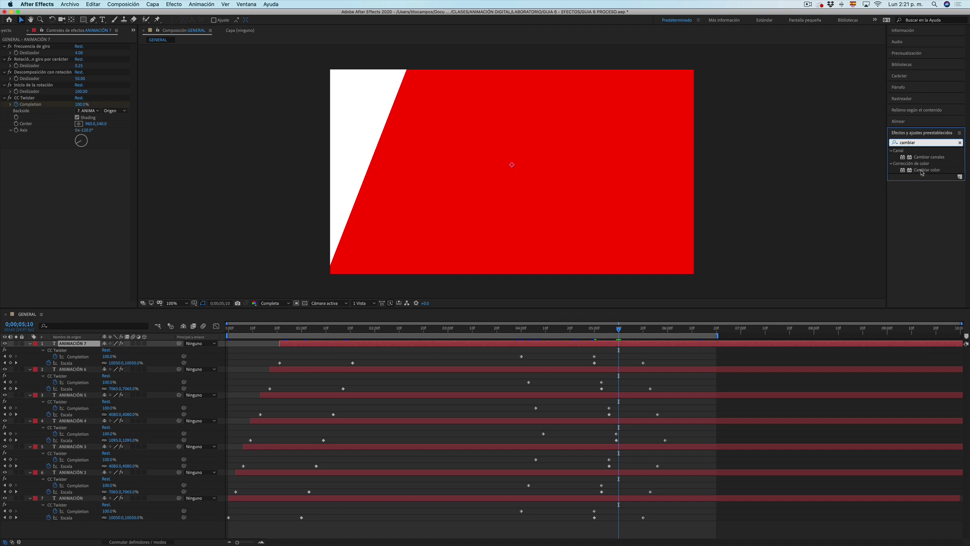
pyautogui.moveTo(923, 171)
pyautogui.mouseDown()
pyautogui.moveTo(604, 324)
pyautogui.moveTo(588, 346)
pyautogui.mouseUp()
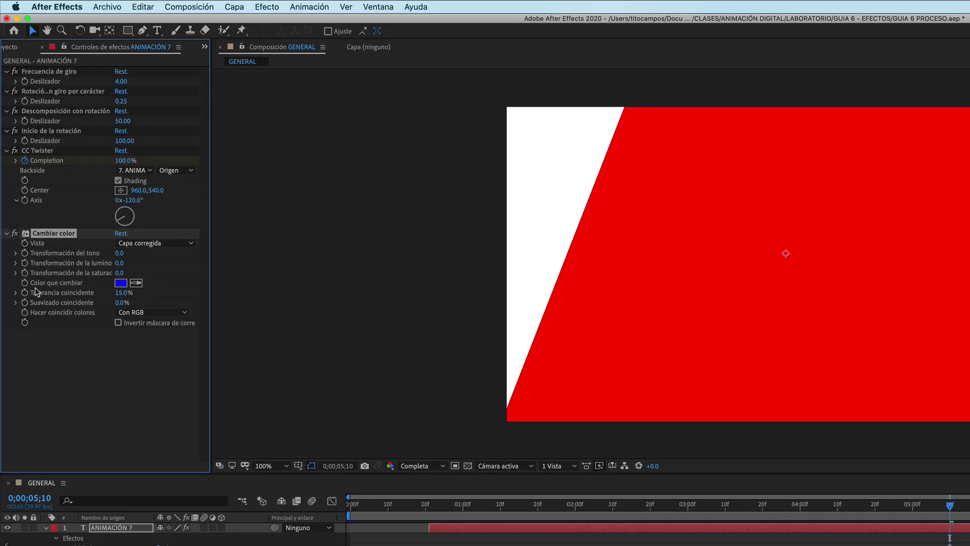
# Keyframe Transformación de la luminosidad, eyedrop the red fill, and raise the lightness near 5;16
pyautogui.click(24, 262)
pyautogui.click(137, 285)
pyautogui.click(640, 290)
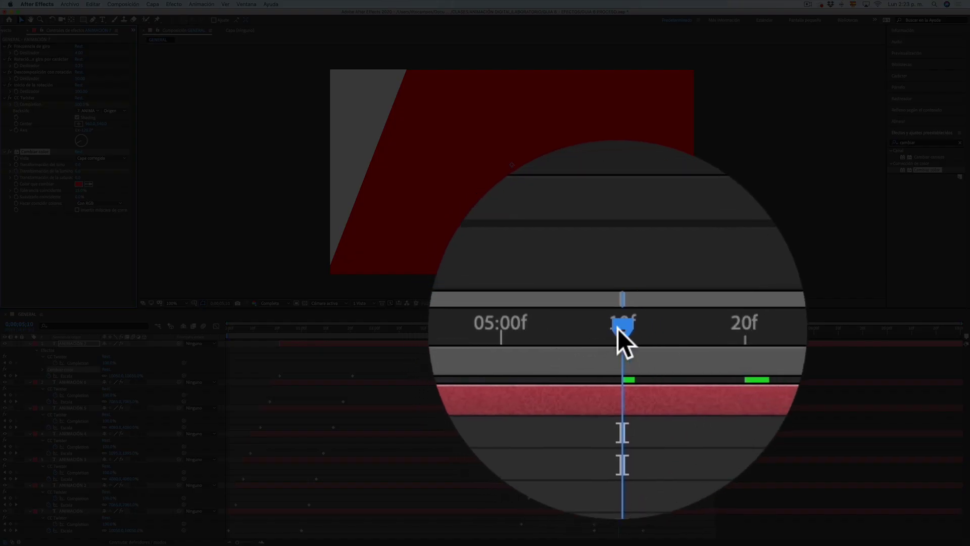
pyautogui.moveTo(627, 333); pyautogui.dragTo(643, 329)
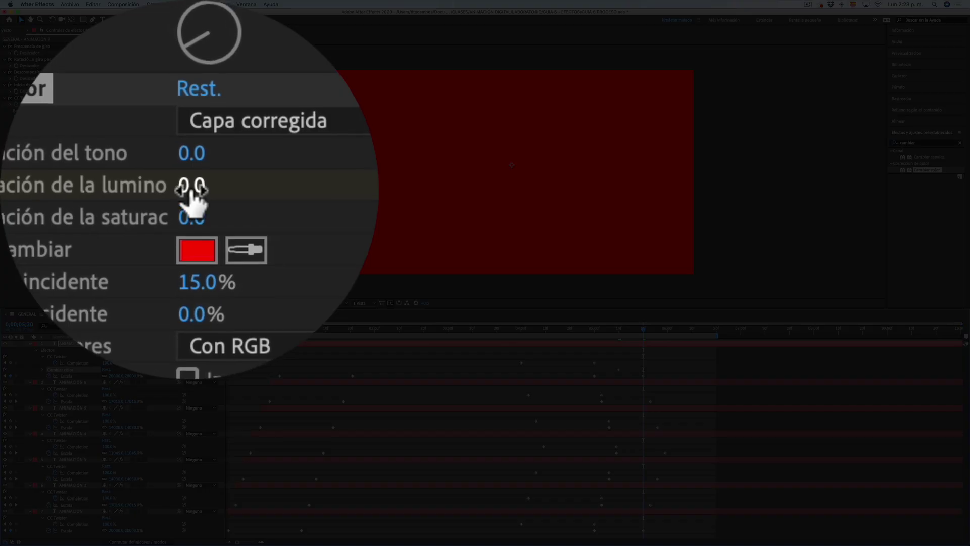
pyautogui.moveTo(191, 188); pyautogui.dragTo(201, 249)
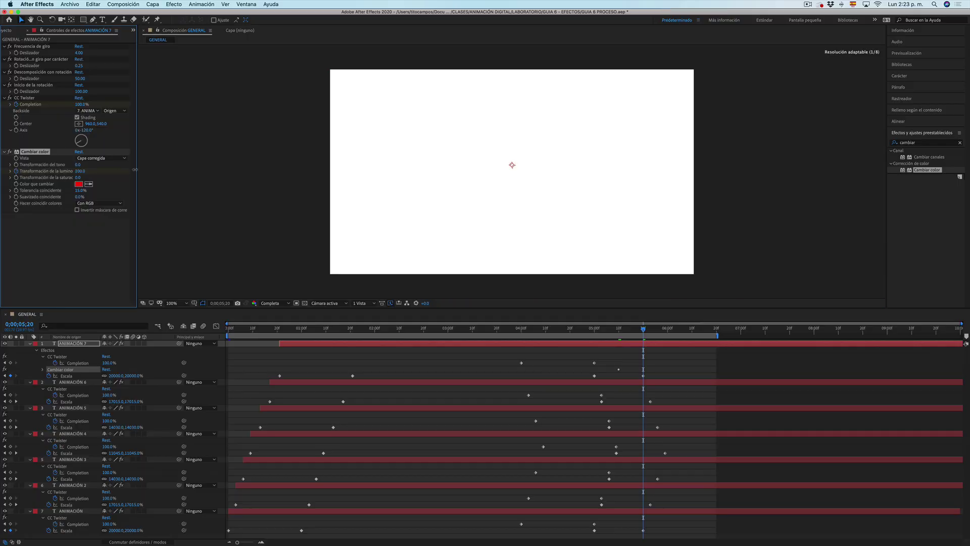